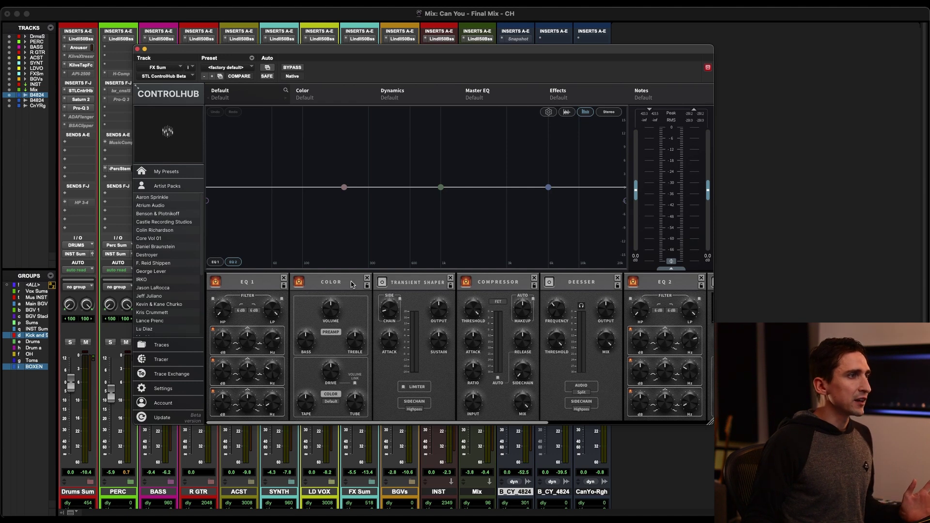
# Reorder the FX Sum chain: Color ahead of EQ 1, EQ 1 after Transient Shaper, Compressor and De-esser swapped
pyautogui.moveTo(350, 284); pyautogui.dragTo(251, 288)
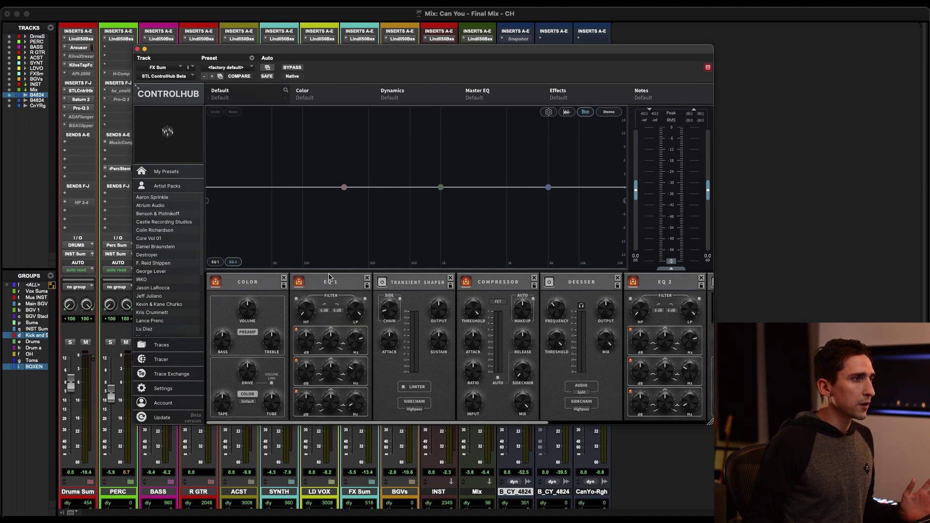
pyautogui.moveTo(329, 277); pyautogui.dragTo(414, 281)
pyautogui.moveTo(526, 284); pyautogui.dragTo(609, 290)
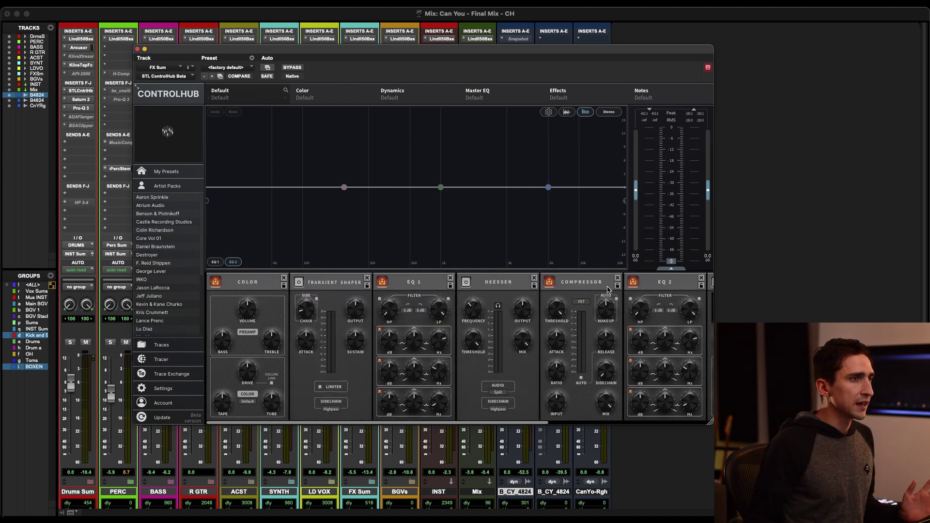
# Remove Color, Transient Shaper, EQ 1, DeEsser, Compressor and EQ 2 from the chain
pyautogui.click(285, 278)
pyautogui.click(284, 279)
pyautogui.click(285, 278)
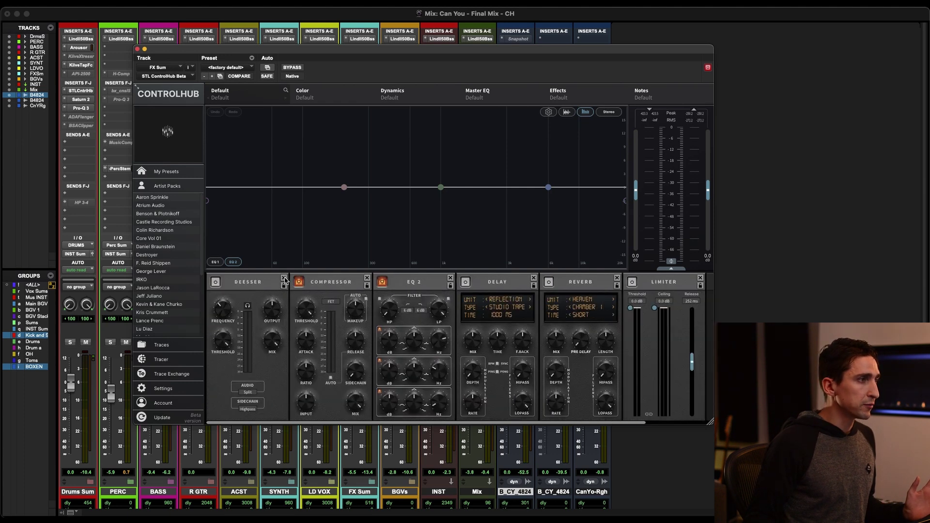
pyautogui.click(285, 279)
pyautogui.click(284, 280)
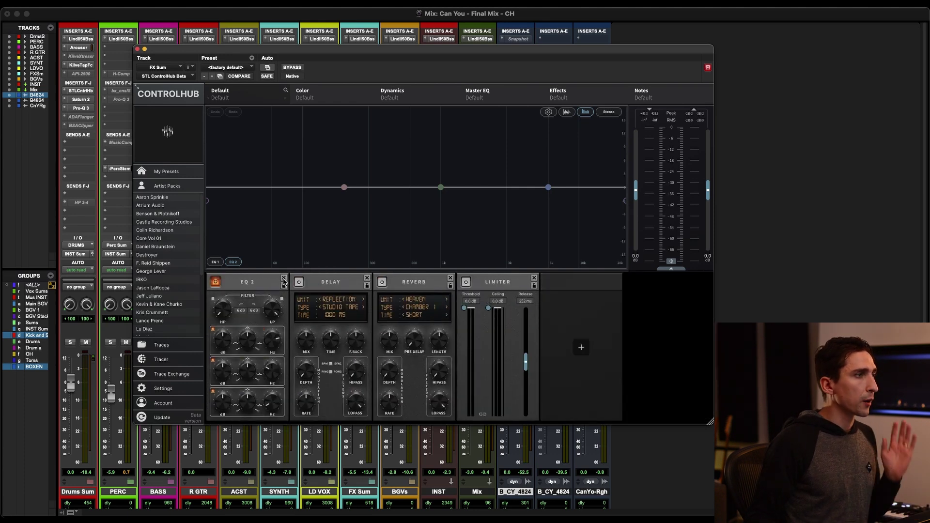
pyautogui.click(284, 280)
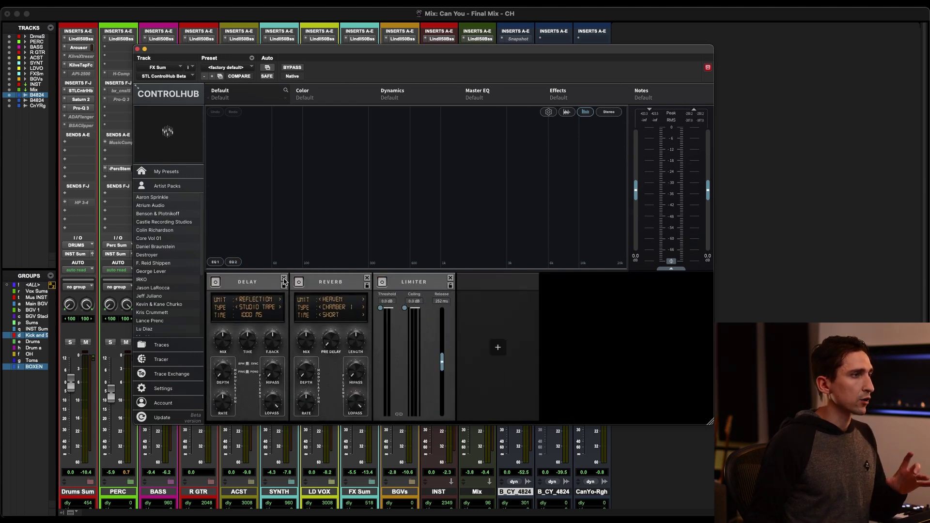
# Add Transient Shaper at the start of the chain and Color right after it
pyautogui.click(498, 350)
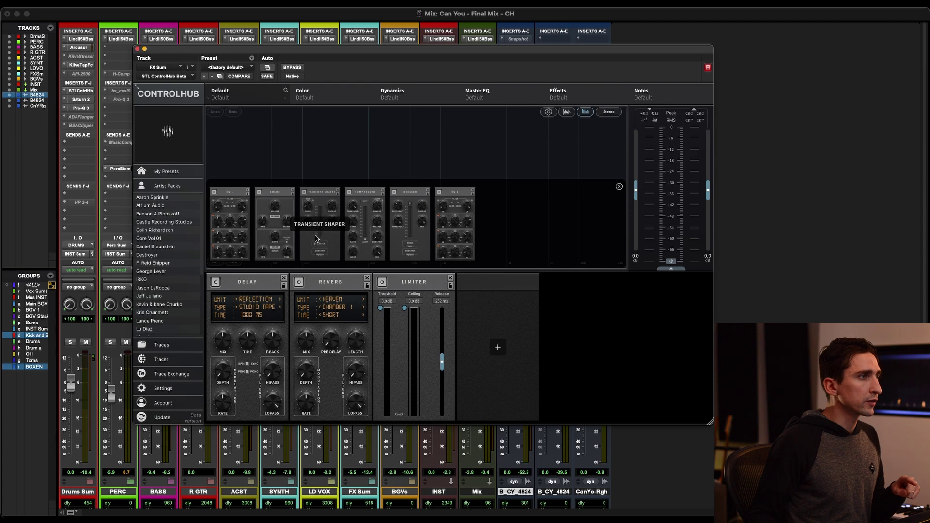
pyautogui.moveTo(324, 234); pyautogui.dragTo(250, 295)
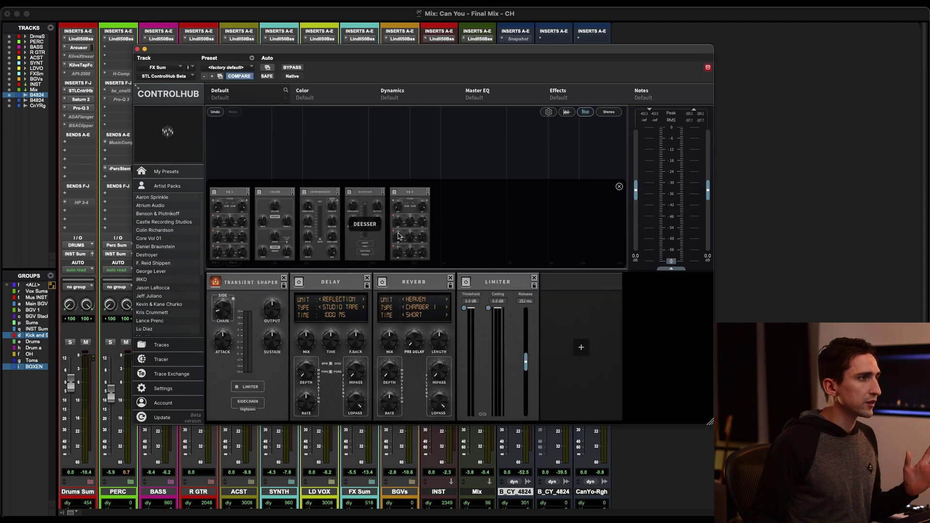
pyautogui.moveTo(275, 215); pyautogui.dragTo(306, 310)
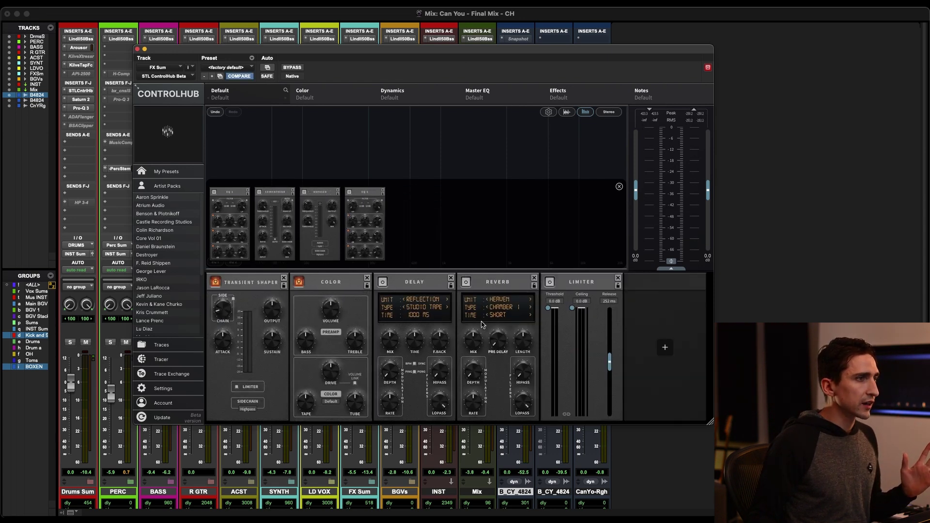
# Move Reverb and then Limiter ahead of Delay
pyautogui.moveTo(501, 331)
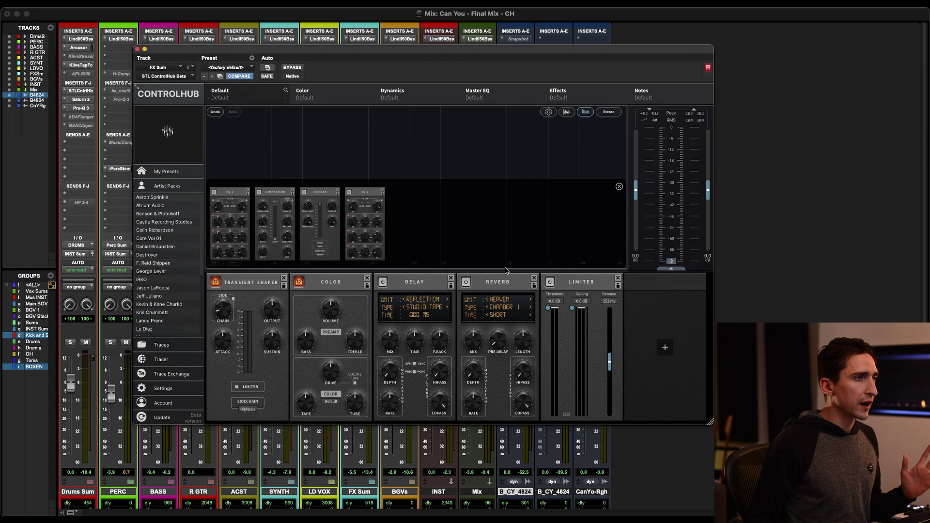
pyautogui.moveTo(507, 274); pyautogui.dragTo(400, 283)
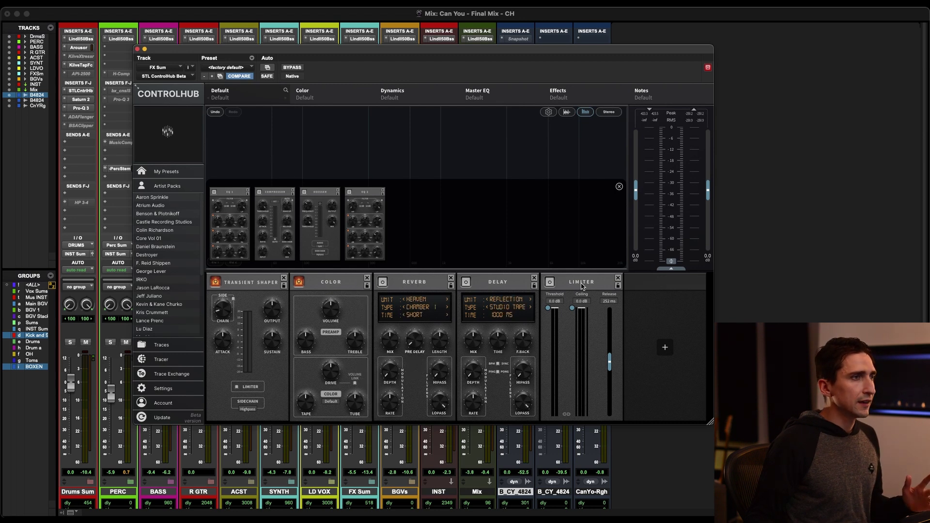
pyautogui.moveTo(581, 286); pyautogui.dragTo(476, 288)
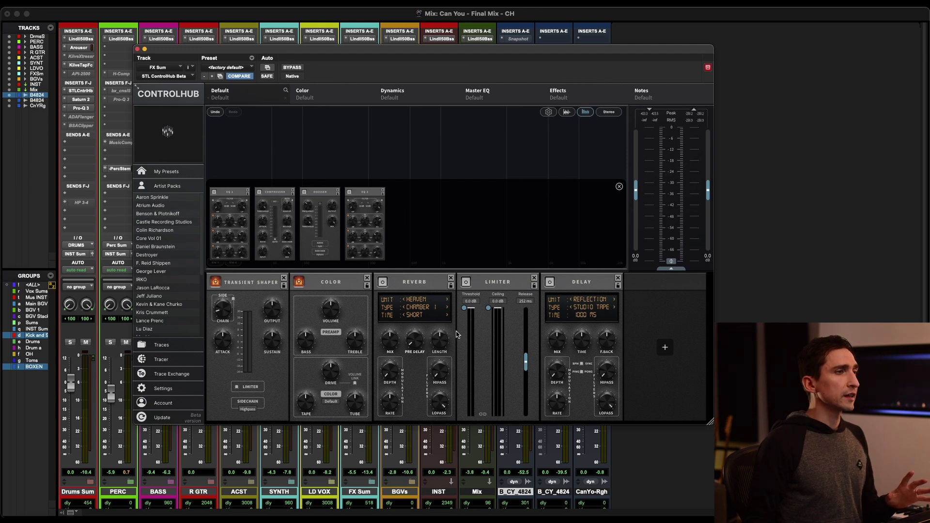
# Close the module picker so the EQ graph is showing
pyautogui.click(619, 187)
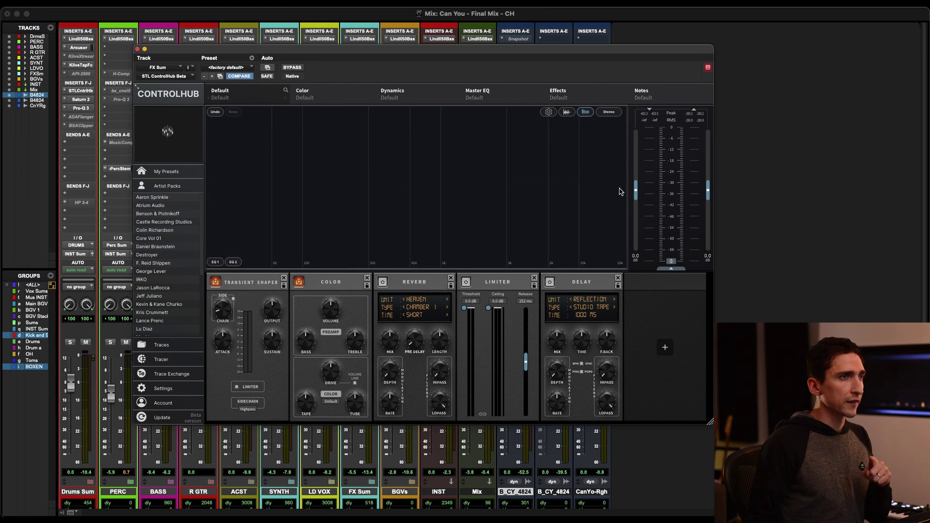
pyautogui.click(665, 348)
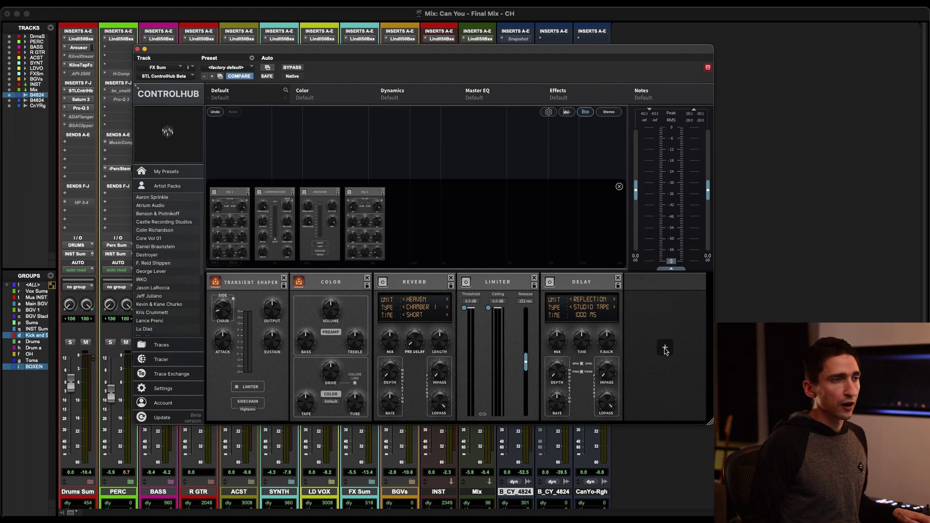
pyautogui.click(665, 348)
pyautogui.click(665, 348)
pyautogui.click(665, 348)
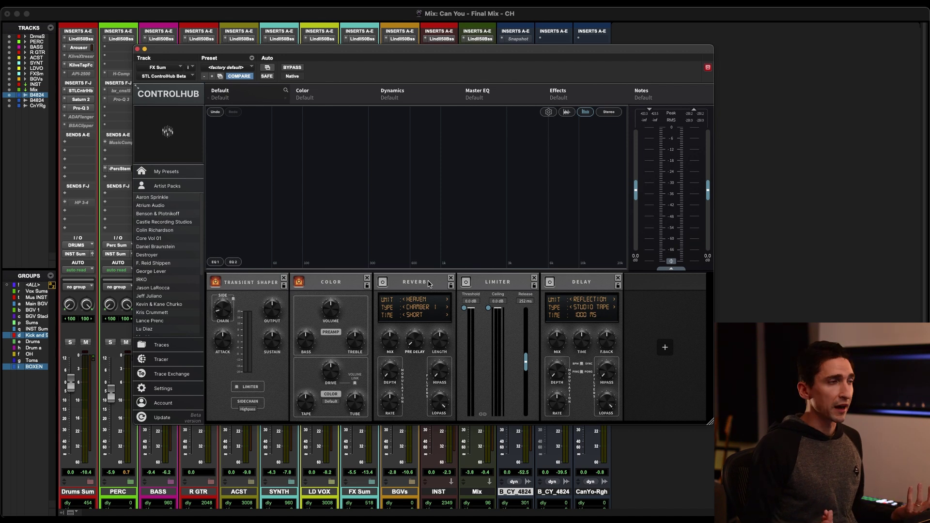
# Move Reverb and Delay to the front, add EQ 1 and Compressor, and remove Transient Shaper
pyautogui.moveTo(428, 283); pyautogui.dragTo(241, 286)
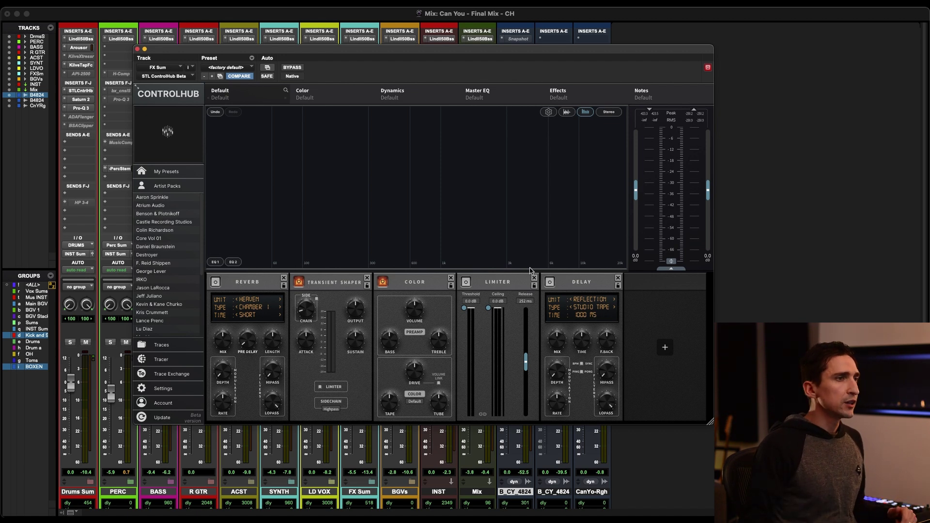
pyautogui.moveTo(585, 290); pyautogui.dragTo(242, 295)
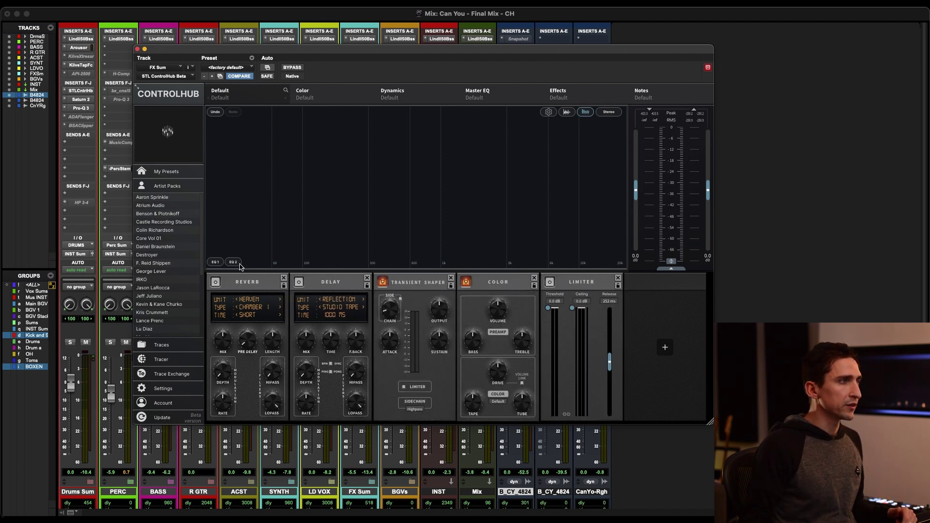
pyautogui.click(665, 347)
pyautogui.moveTo(232, 193); pyautogui.dragTo(219, 317)
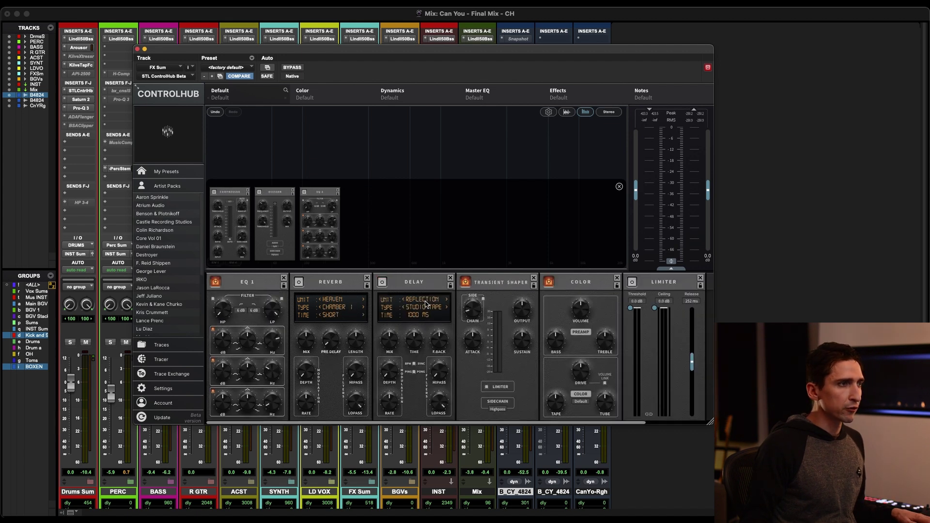
pyautogui.click(534, 278)
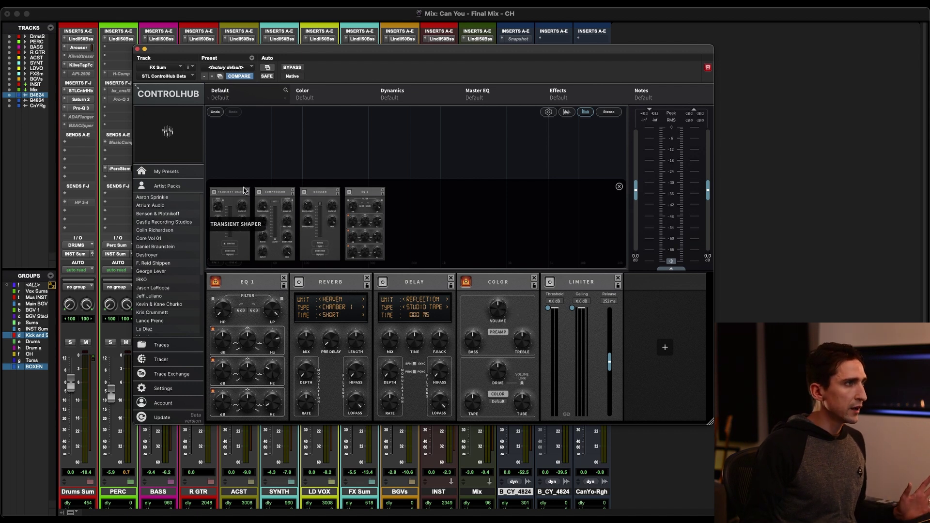
pyautogui.moveTo(275, 223); pyautogui.dragTo(583, 366)
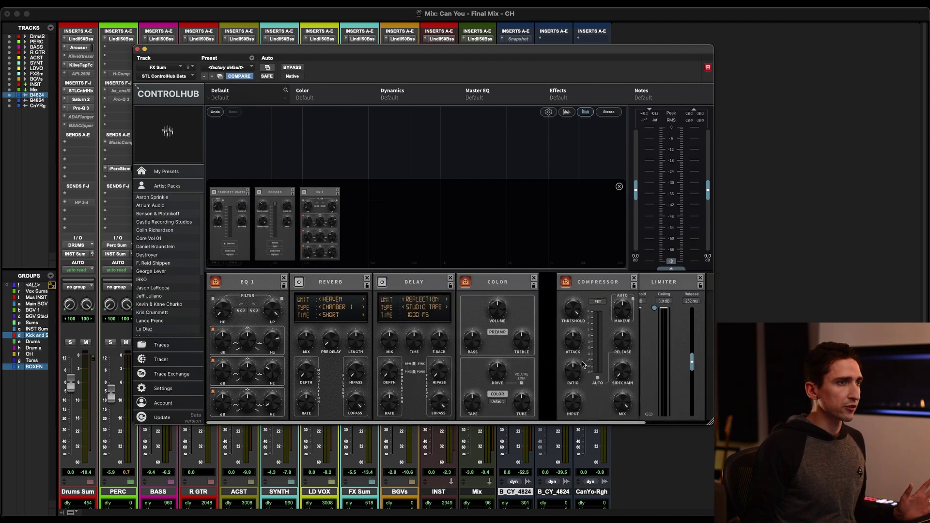
pyautogui.click(619, 187)
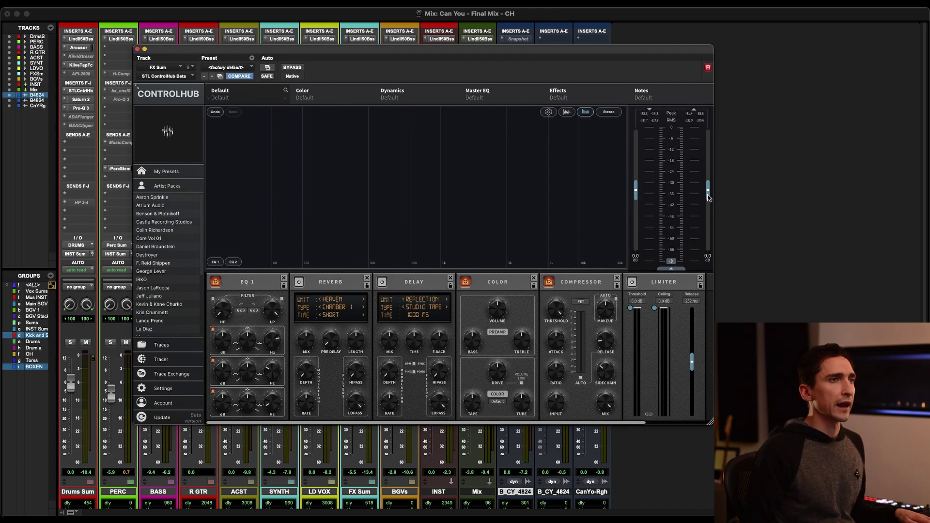
# Expand the Stereo and Output controls below the output meter
pyautogui.click(673, 269)
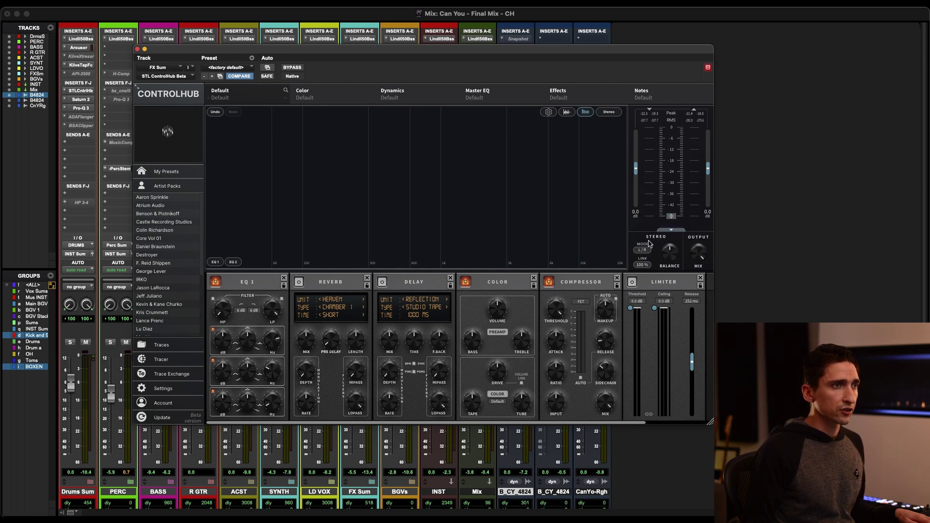
pyautogui.moveTo(704, 254)
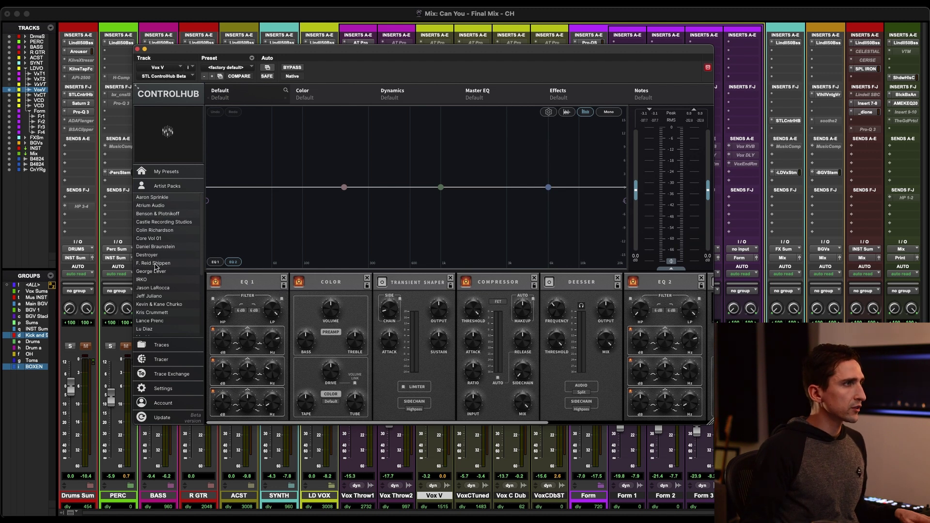
# Load the Vocals preset 07 LV Initial Treatment 1, then raise the EQ 1 high-pass to about 193 Hz and steepen it
pyautogui.click(155, 265)
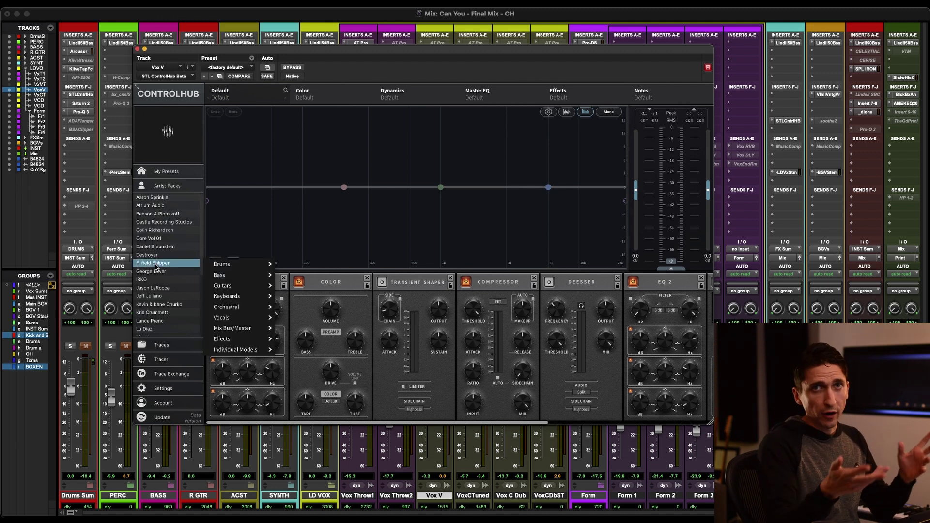
pyautogui.moveTo(242, 319)
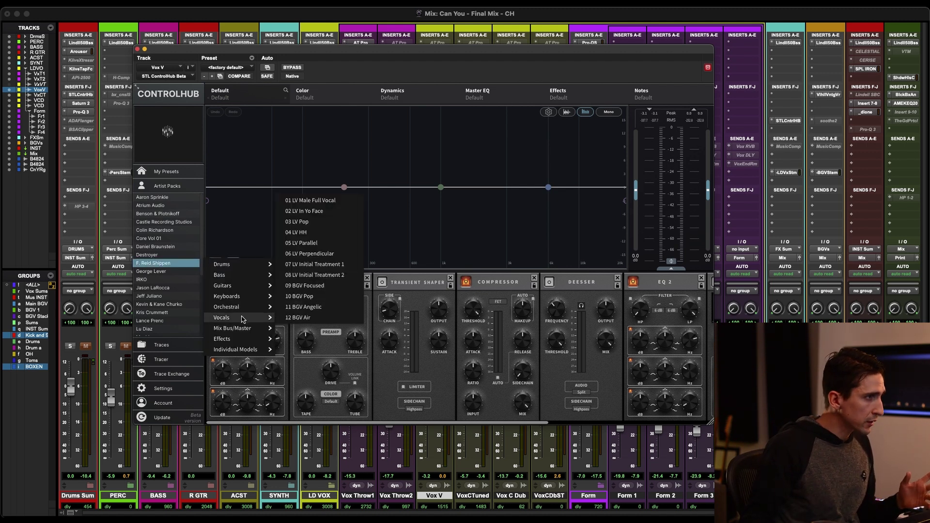
pyautogui.click(310, 264)
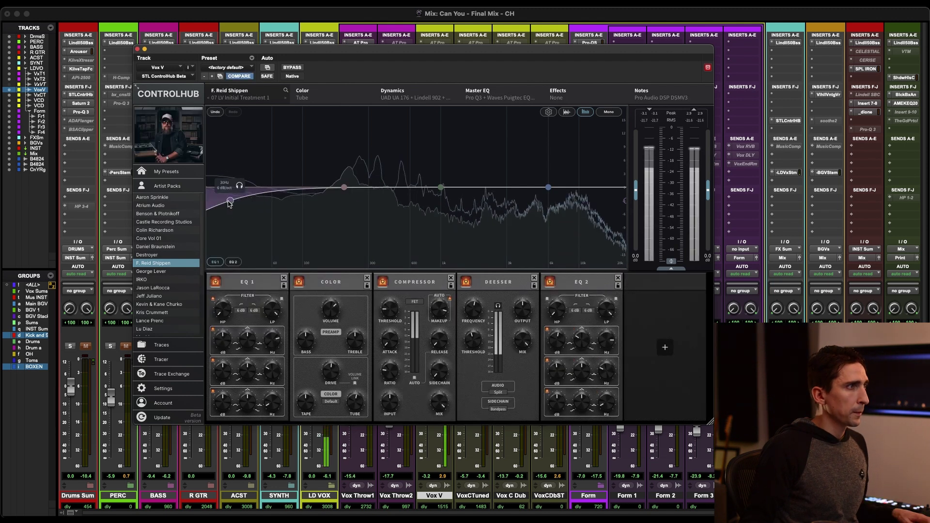
pyautogui.moveTo(230, 201); pyautogui.dragTo(344, 200)
pyautogui.scroll(1, 323, 201)
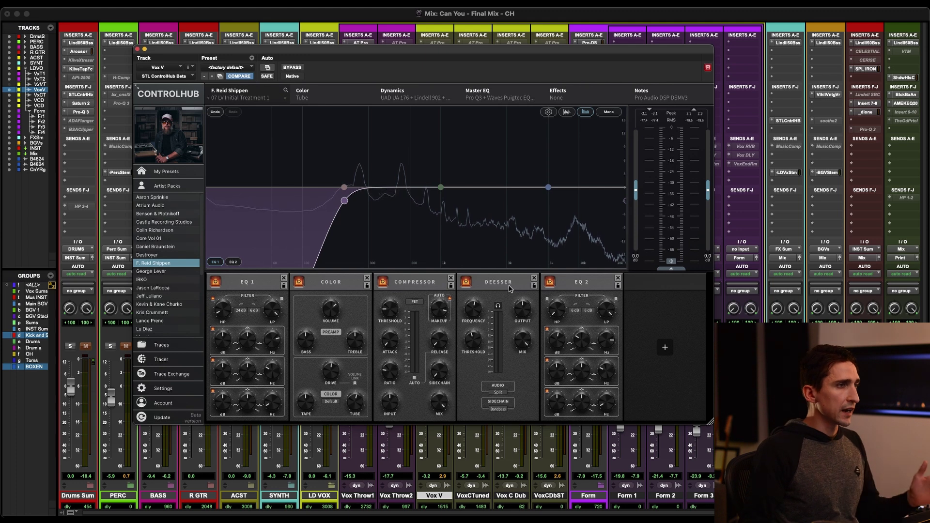
# Move DeEsser after EQ 1 and raise its frequency to about 7.1 kHz while soloing its listen
pyautogui.moveTo(509, 290); pyautogui.dragTo(319, 296)
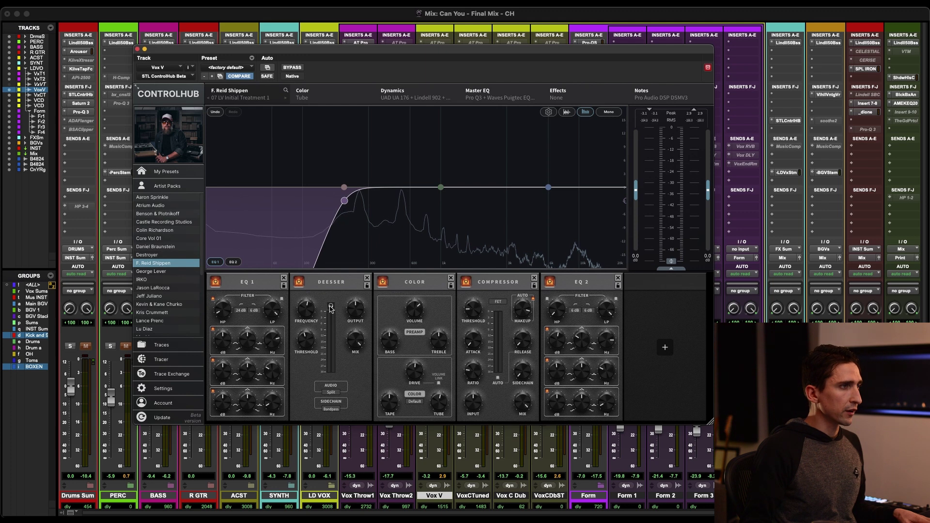
pyautogui.click(331, 307)
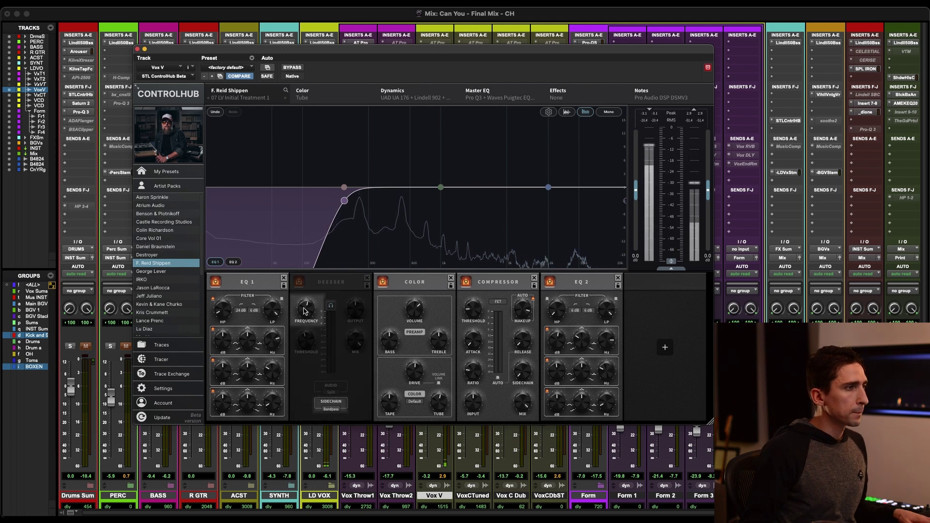
pyautogui.moveTo(304, 307); pyautogui.dragTo(302, 297)
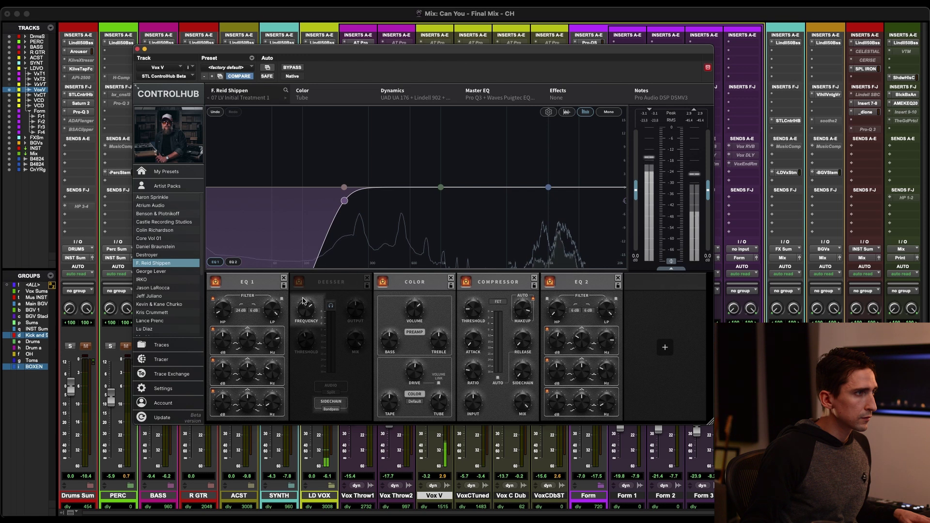
pyautogui.click(330, 308)
# Boost the EQ 2 band by 6.68 dB at 3.41 kHz
pyautogui.moveTo(307, 341)
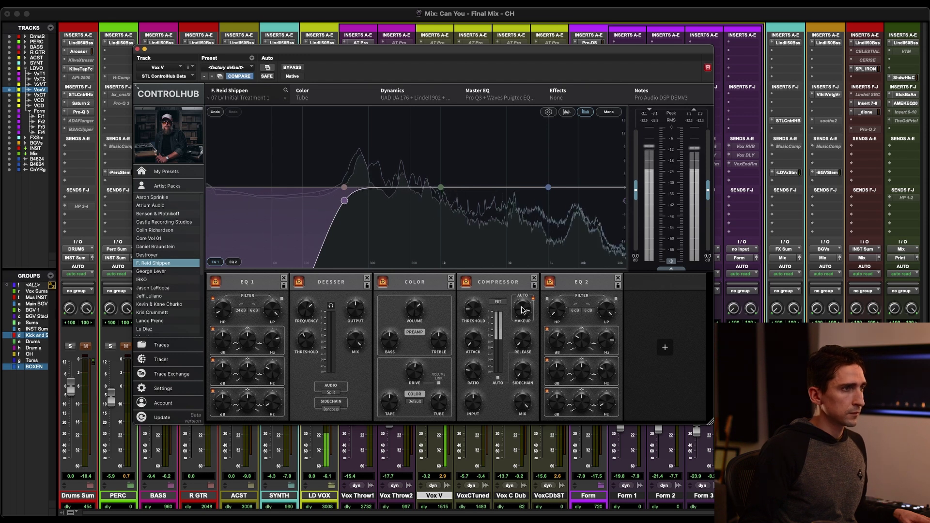
pyautogui.click(111, 347)
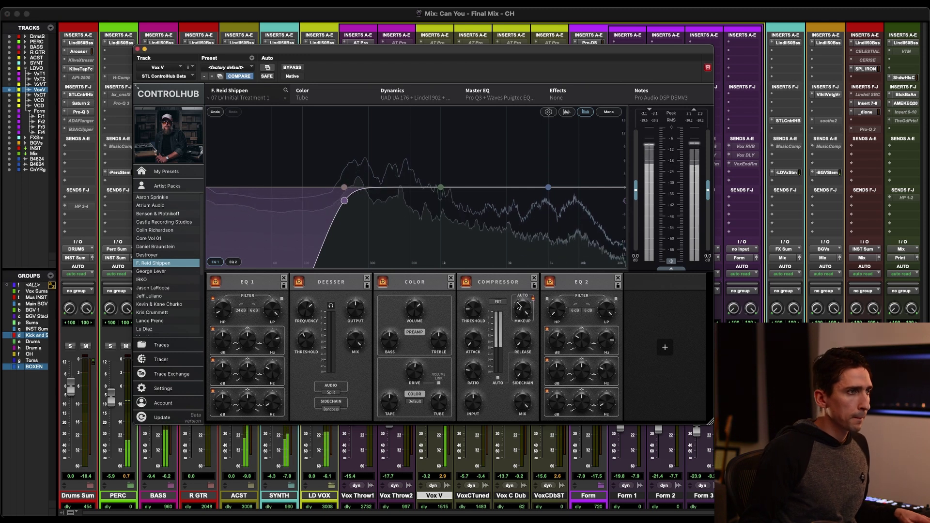
pyautogui.click(469, 306)
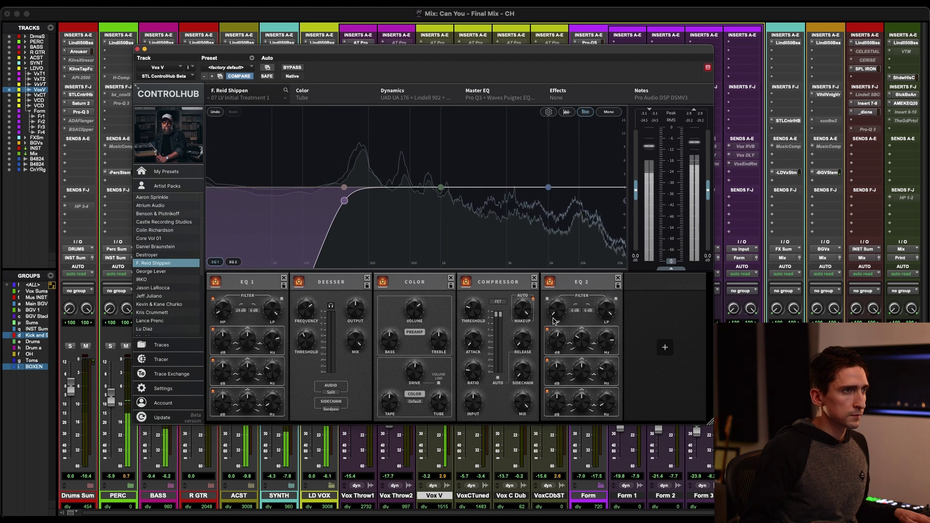
pyautogui.click(233, 262)
pyautogui.moveTo(344, 187); pyautogui.dragTo(531, 179)
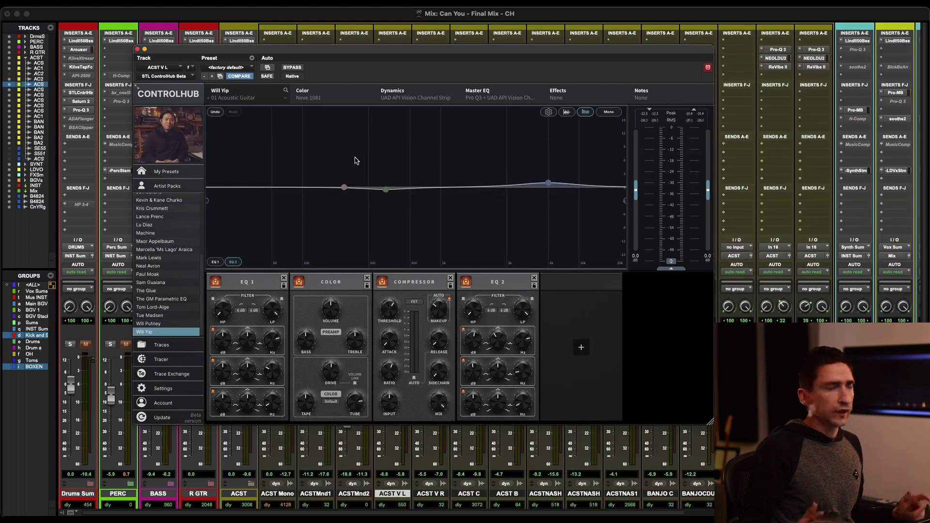
# Cut 368 Hz by about 4.1 dB and load the Distressor - Dist 2 colour model at about 9.2 dB drive
pyautogui.moveTo(382, 201)
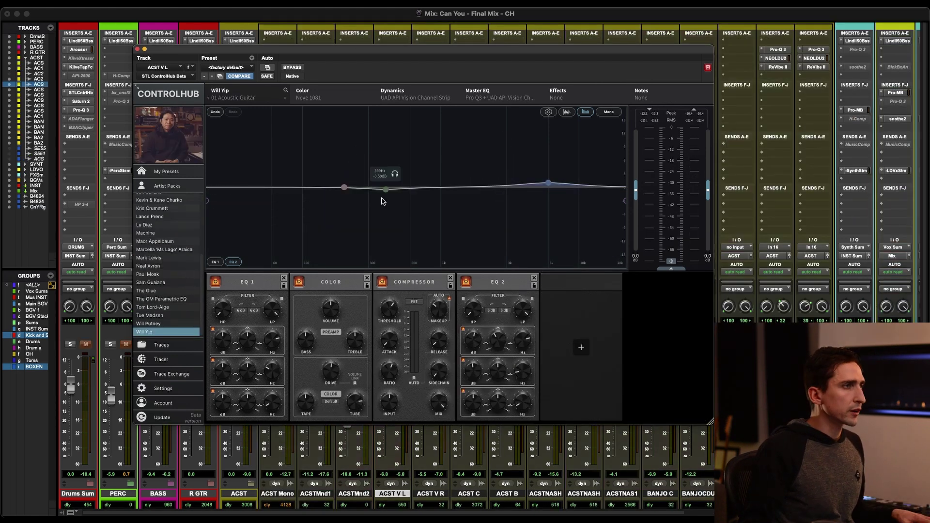
pyautogui.moveTo(386, 192); pyautogui.dragTo(382, 211)
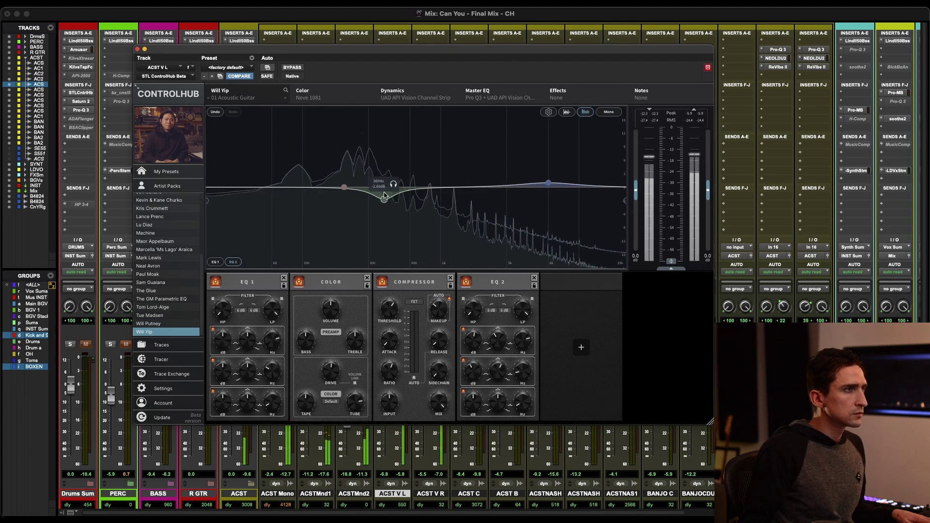
pyautogui.click(331, 402)
pyautogui.moveTo(359, 418)
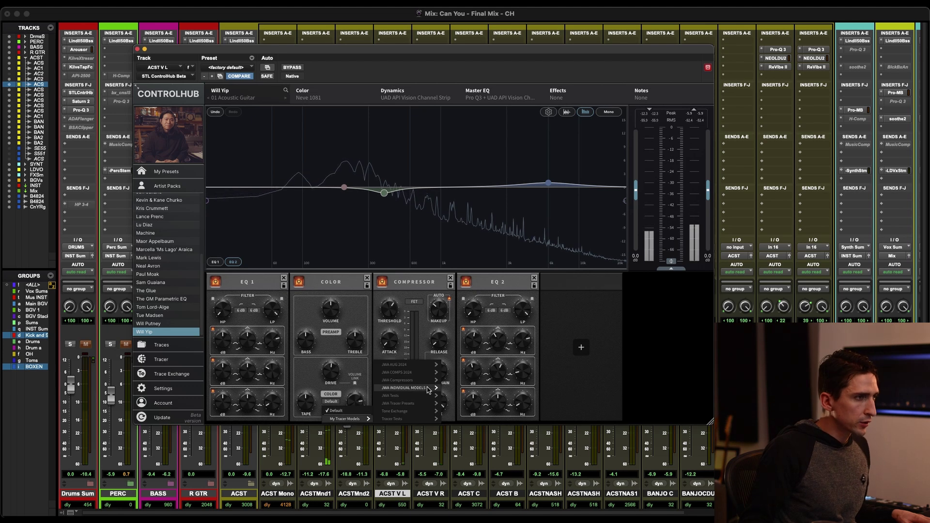
pyautogui.moveTo(428, 388)
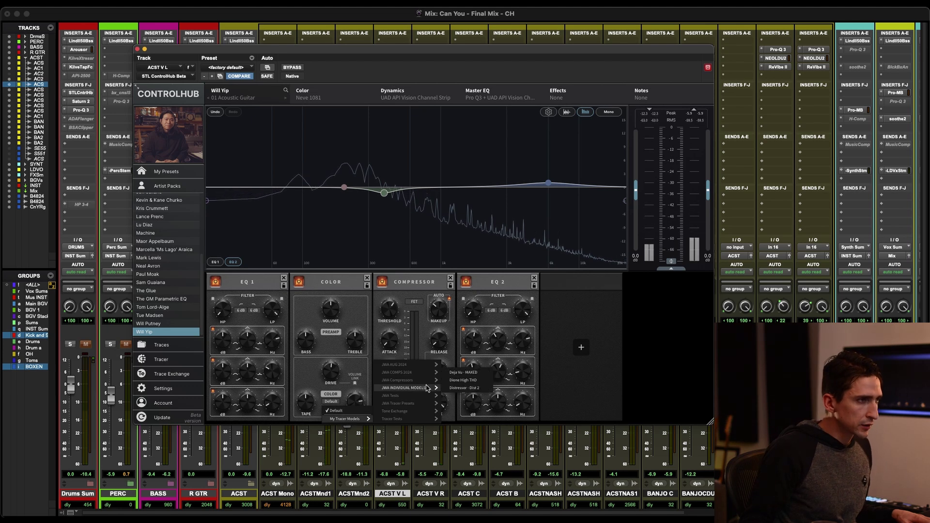
pyautogui.click(480, 389)
pyautogui.moveTo(334, 377); pyautogui.dragTo(330, 378)
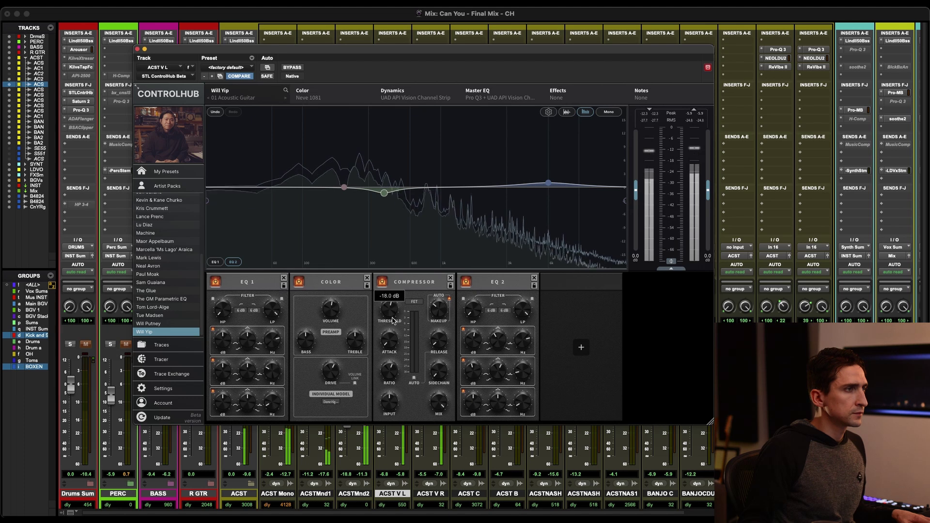
pyautogui.press('space')
pyautogui.click(582, 348)
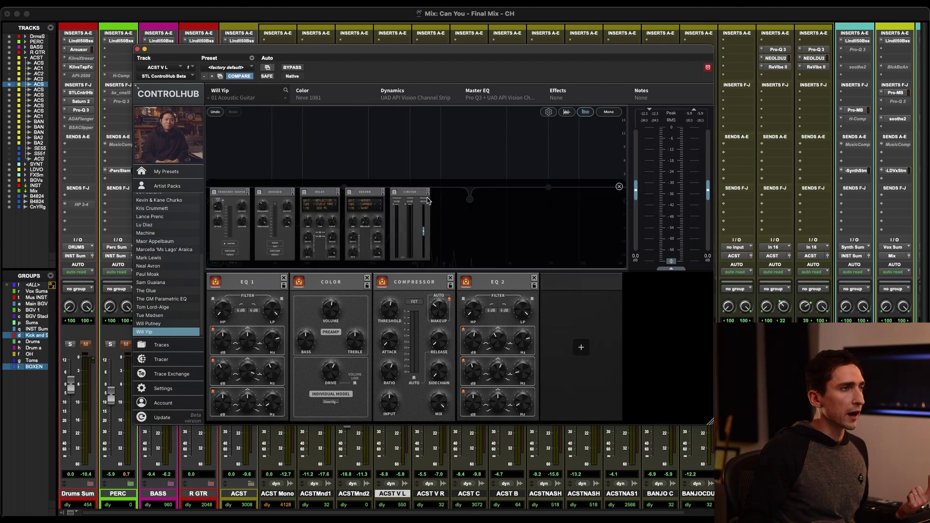
# Add a Reverb module after EQ 1 using the Detroit Drum Chamber unit
pyautogui.click(366, 220)
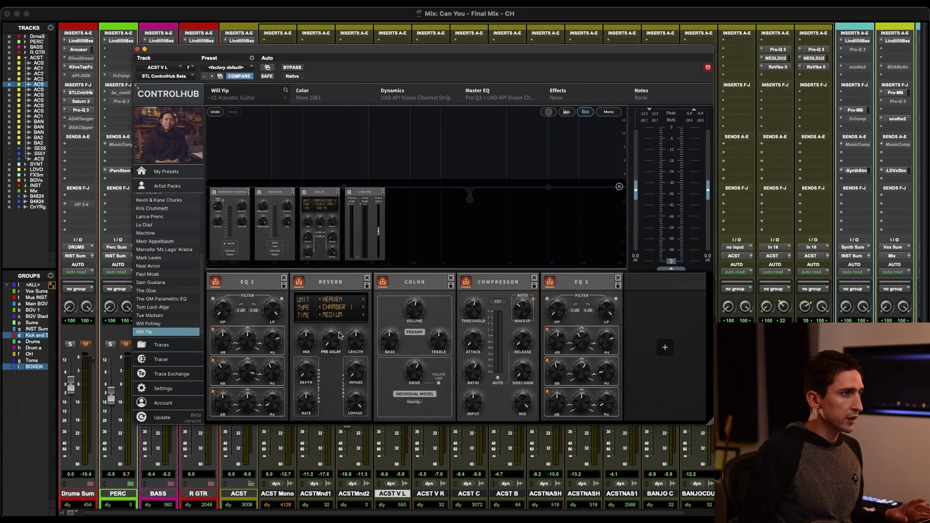
pyautogui.click(335, 302)
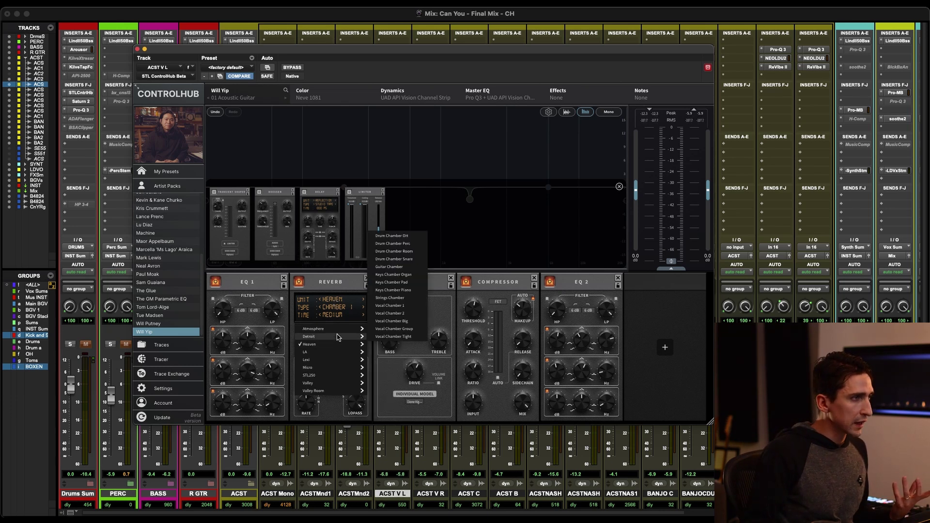
pyautogui.moveTo(338, 339)
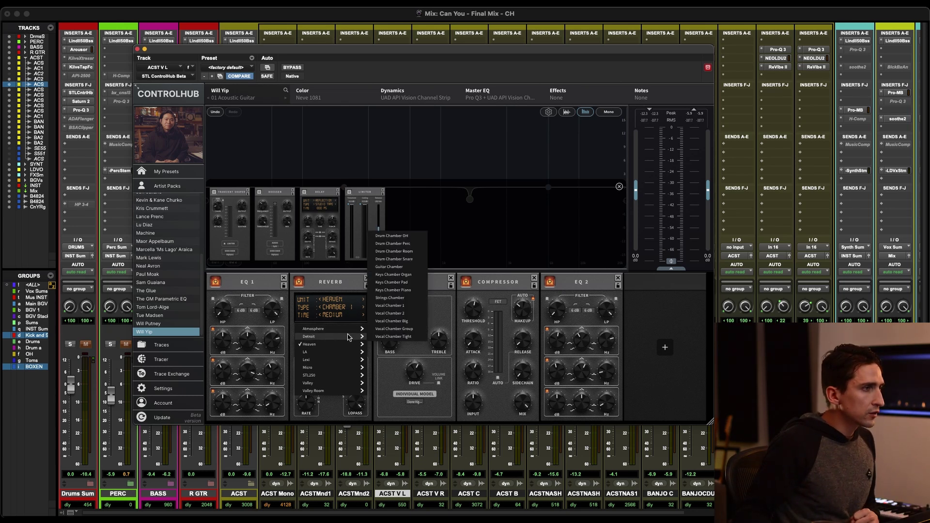
pyautogui.click(394, 236)
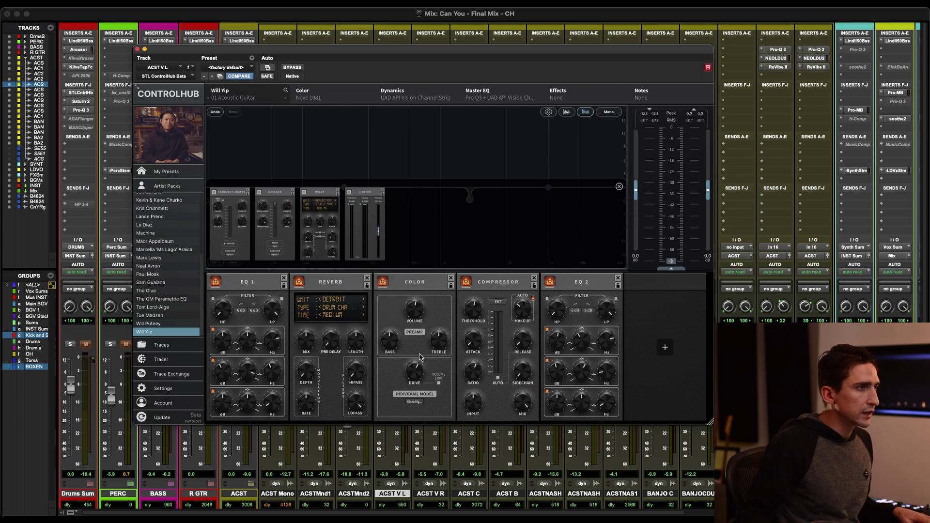
# Set the reverb mix to 7 % and time to SHORT, then bypass it to compare
pyautogui.press('space')
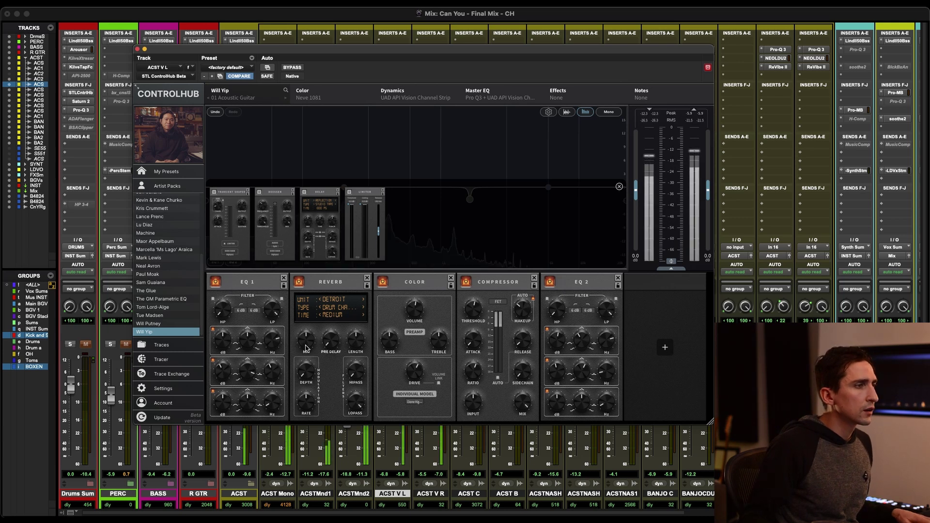
pyautogui.moveTo(306, 348)
pyautogui.mouseDown()
pyautogui.moveTo(308, 370)
pyautogui.moveTo(306, 356)
pyautogui.mouseUp()
pyautogui.click(322, 316)
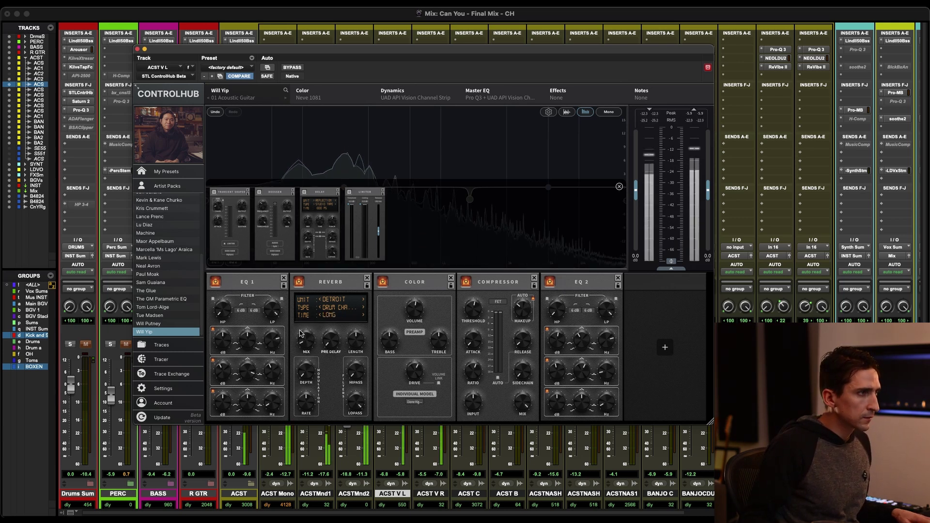
pyautogui.click(320, 316)
pyautogui.click(321, 317)
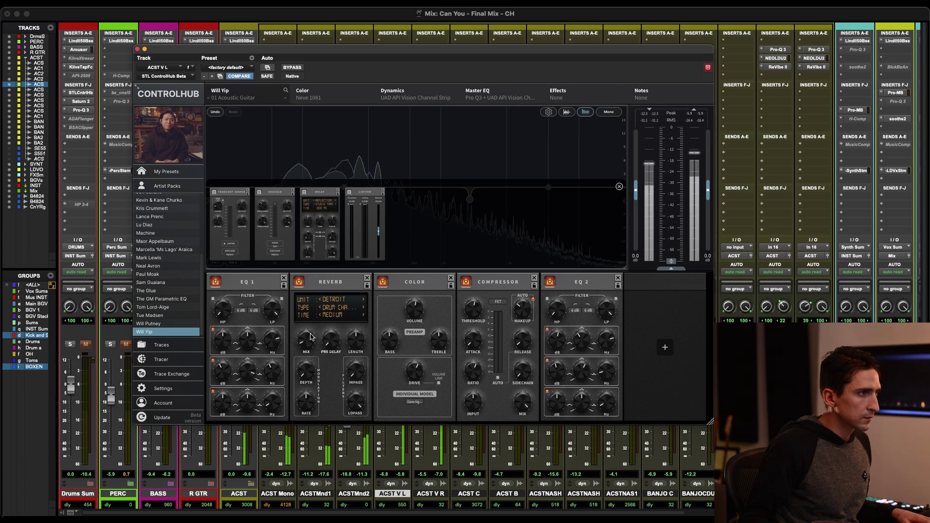
pyautogui.click(300, 283)
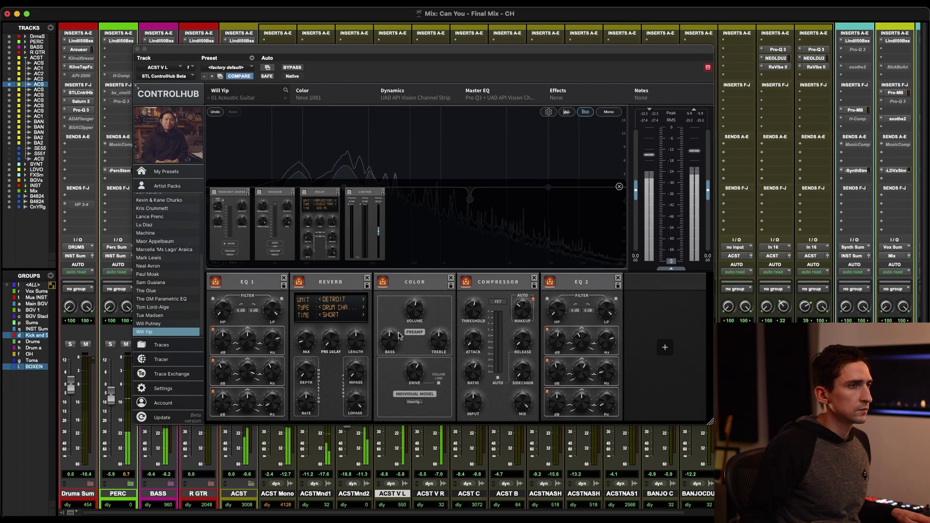
pyautogui.click(510, 292)
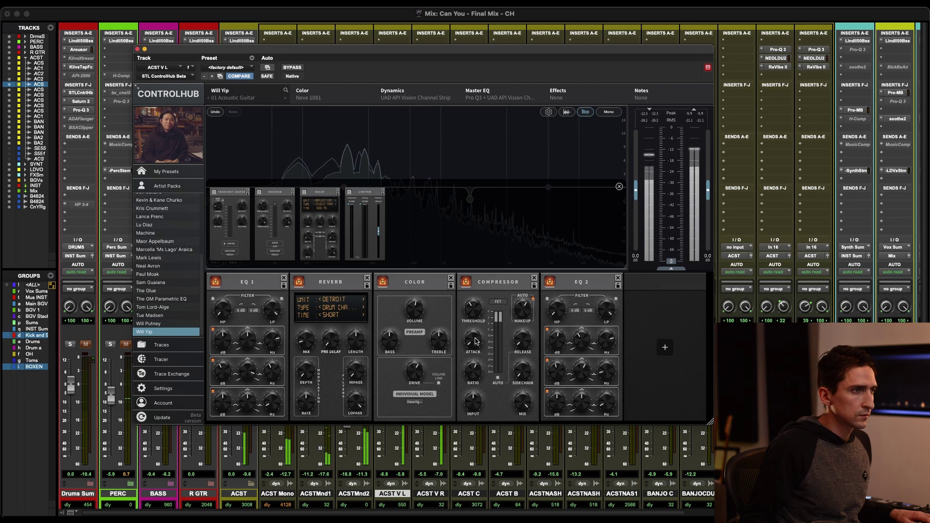
pyautogui.press('space')
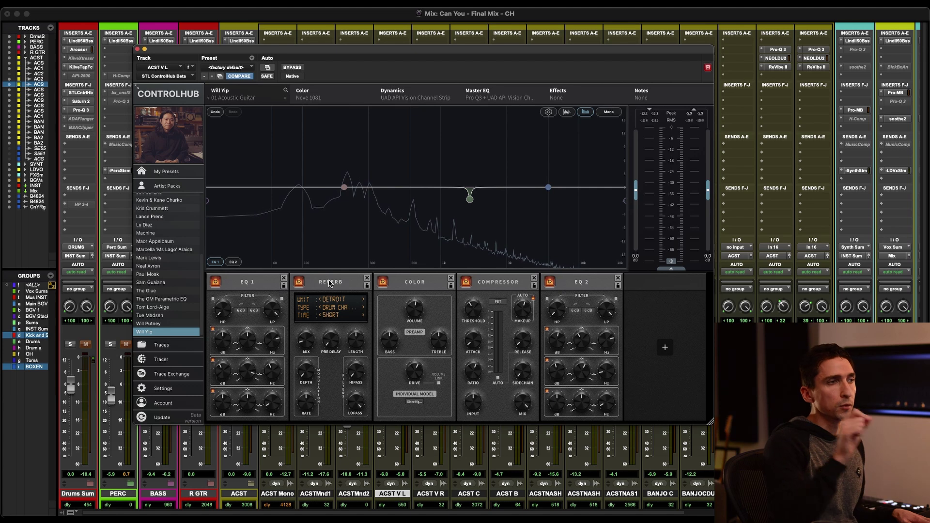
# Move the Reverb after the Compressor and back twice during playback, leaving it right after EQ 1
pyautogui.press('space')
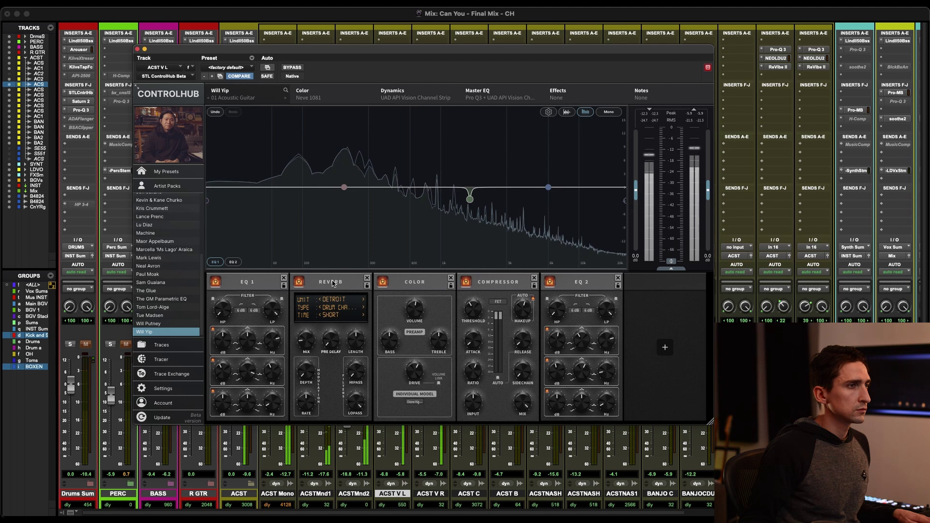
pyautogui.moveTo(338, 288); pyautogui.dragTo(531, 289)
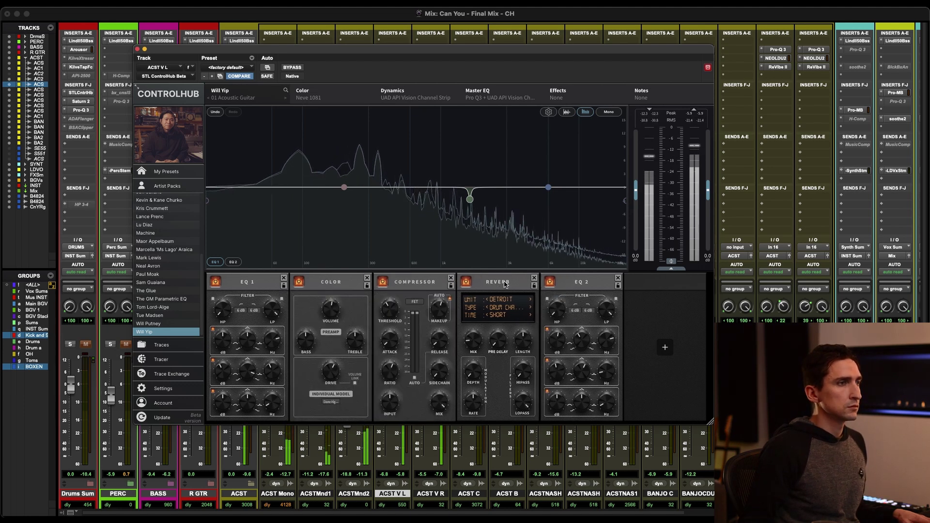
pyautogui.moveTo(493, 290); pyautogui.dragTo(325, 291)
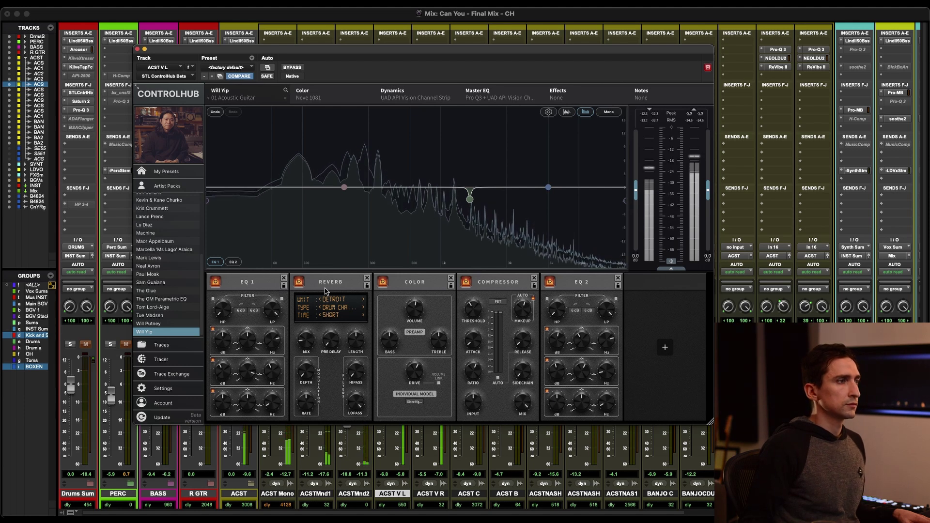
pyautogui.moveTo(325, 291); pyautogui.dragTo(532, 285)
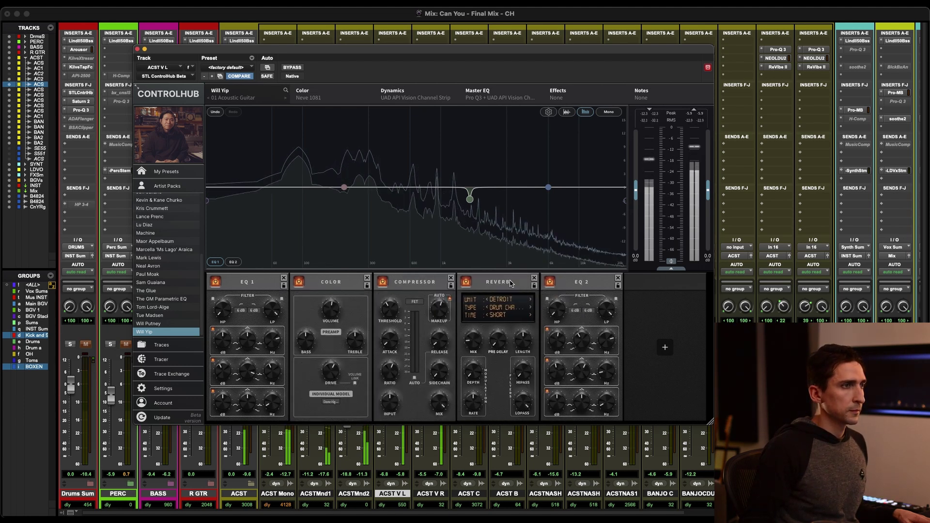
pyautogui.moveTo(511, 283); pyautogui.dragTo(339, 288)
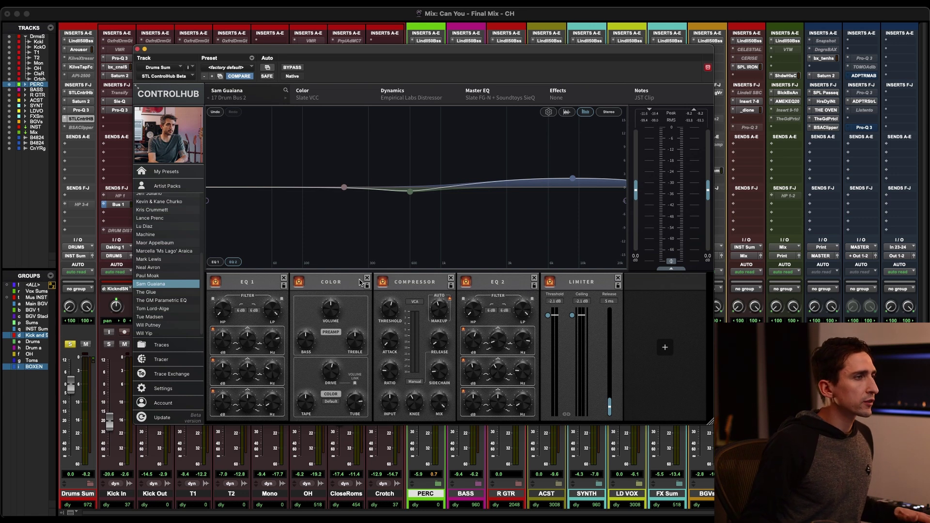
# Solo Drums Sum and bypass the ControlHub chain on and off to compare during playback
pyautogui.press('space')
pyautogui.moveTo(389, 314)
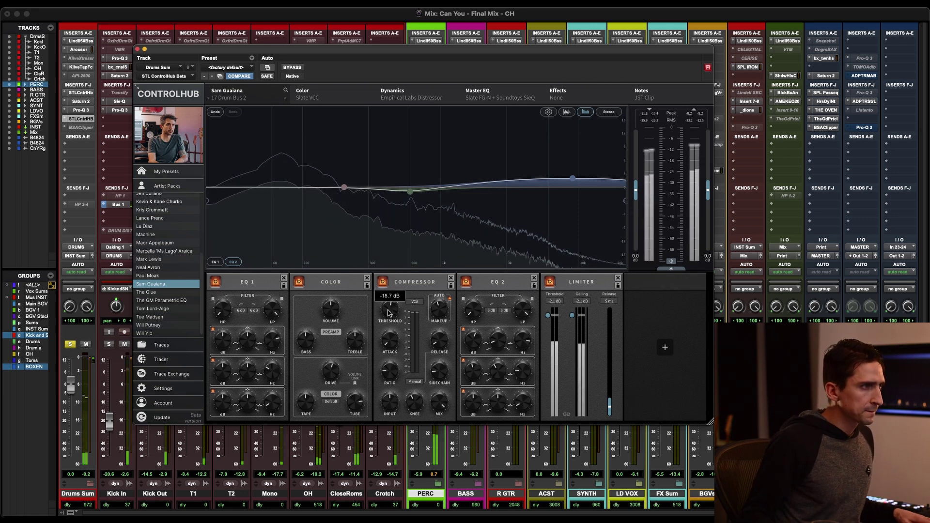
pyautogui.click(71, 344)
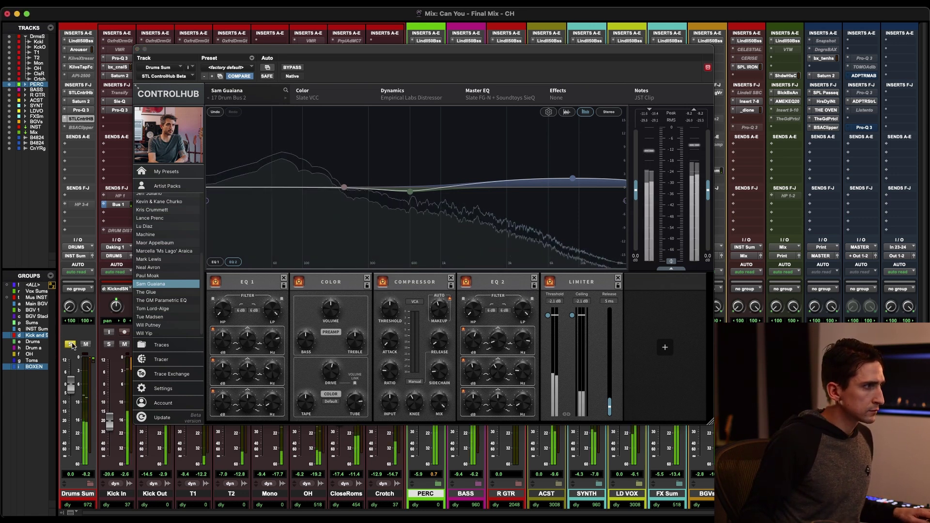
pyautogui.click(290, 68)
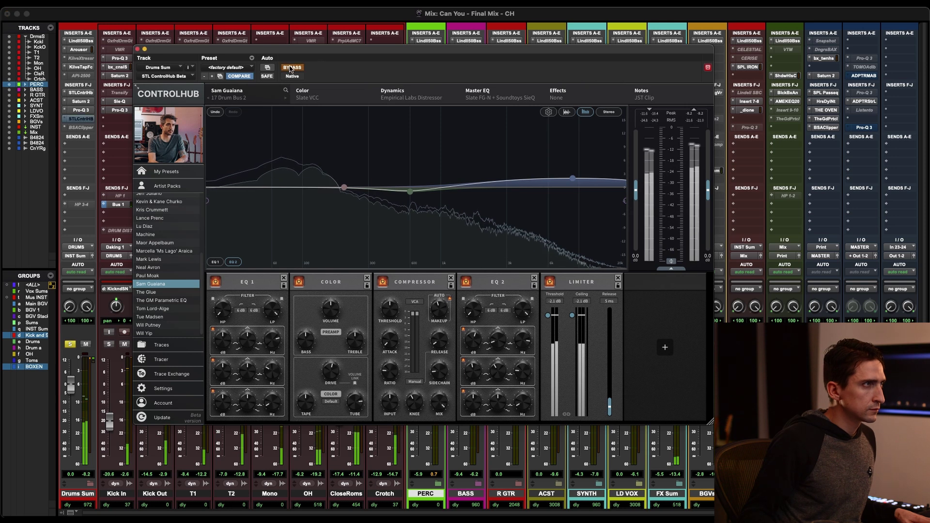
pyautogui.click(291, 68)
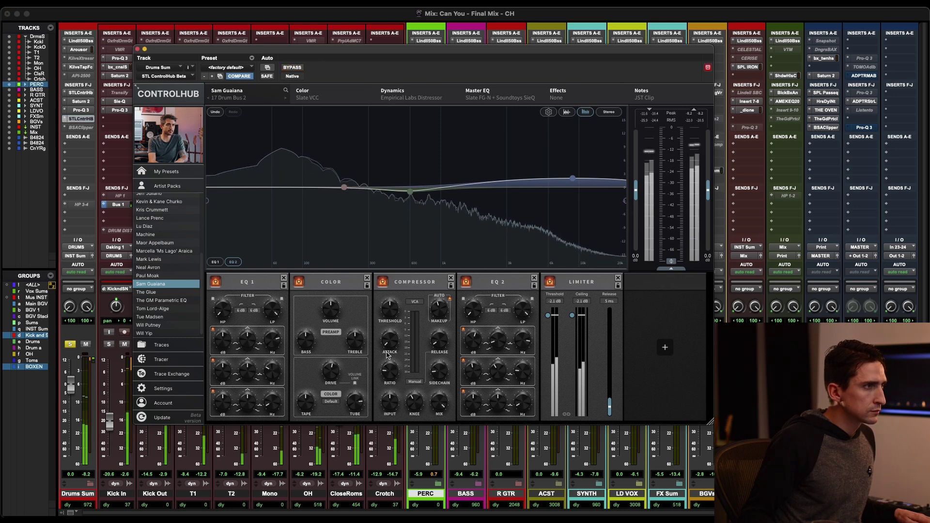
pyautogui.press('space')
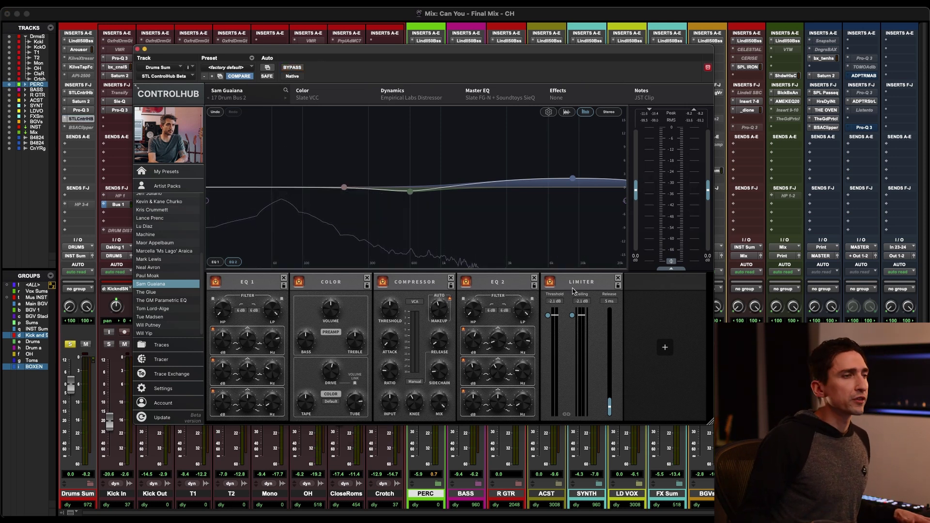
pyautogui.press('space')
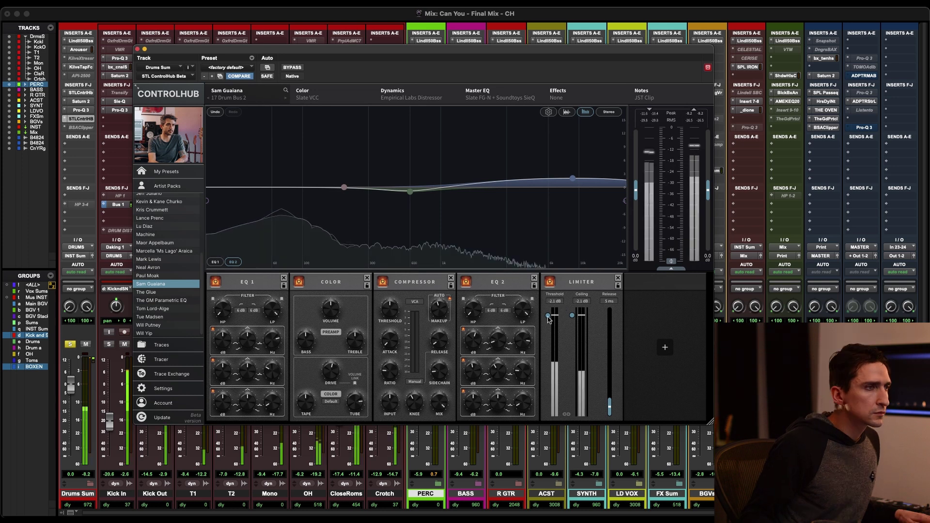
# Lower the Limiter threshold to -10.3 dB and ceiling to -10.8 dB
pyautogui.moveTo(548, 316); pyautogui.dragTo(549, 346)
pyautogui.moveTo(581, 315); pyautogui.dragTo(573, 347)
pyautogui.moveTo(390, 309); pyautogui.dragTo(395, 335)
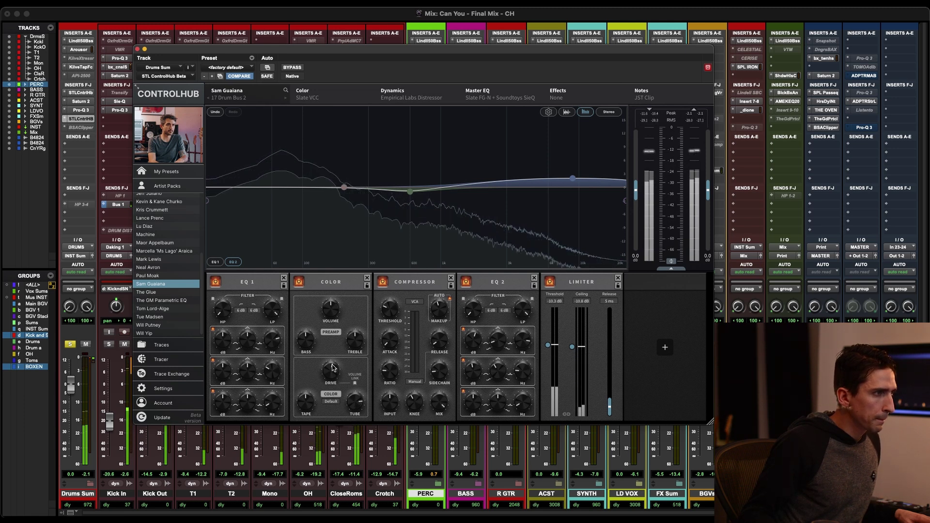
pyautogui.moveTo(332, 338)
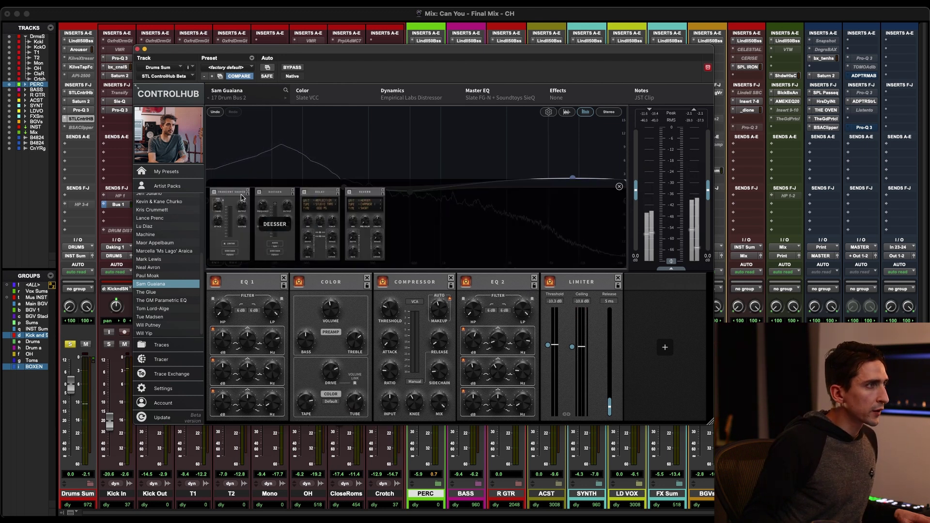
# Add a Transient Shaper at the start of the Drums Sum chain and adjust its side chain setting
pyautogui.moveTo(228, 222); pyautogui.dragTo(225, 338)
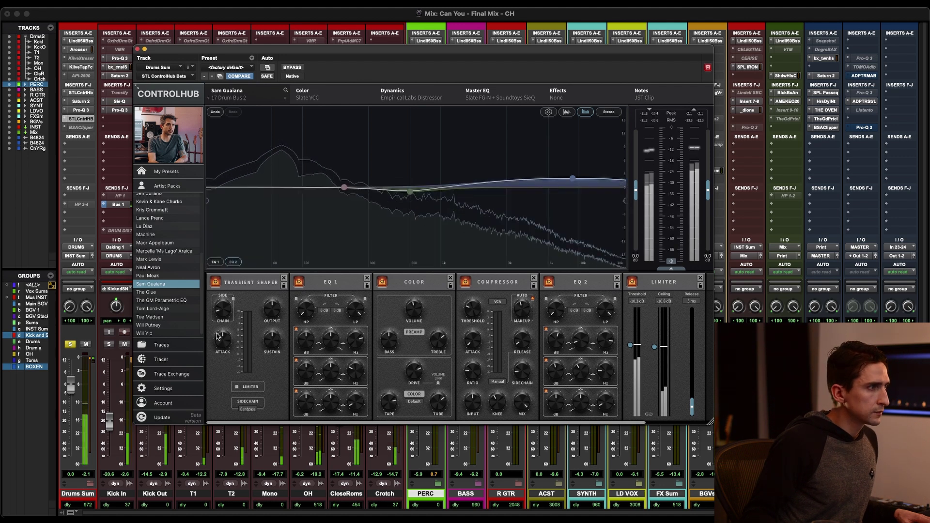
pyautogui.moveTo(223, 308); pyautogui.dragTo(221, 272)
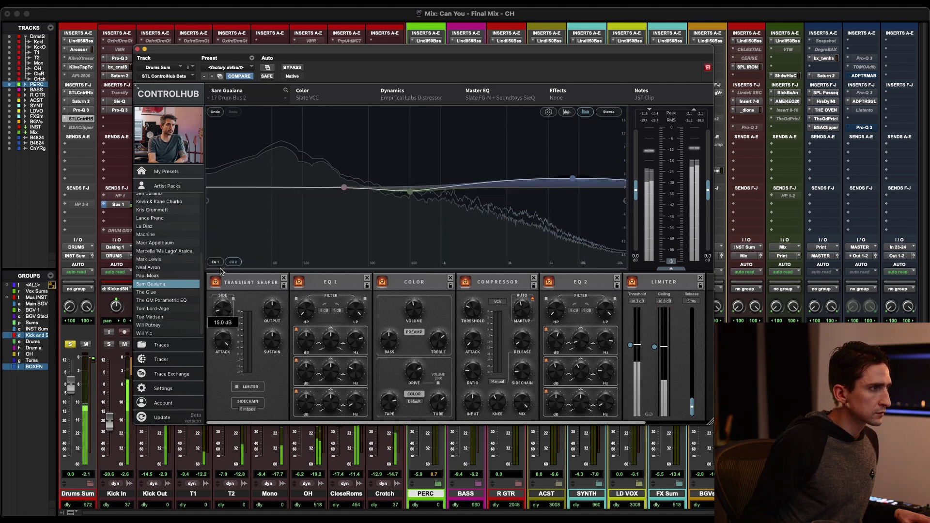
pyautogui.click(672, 269)
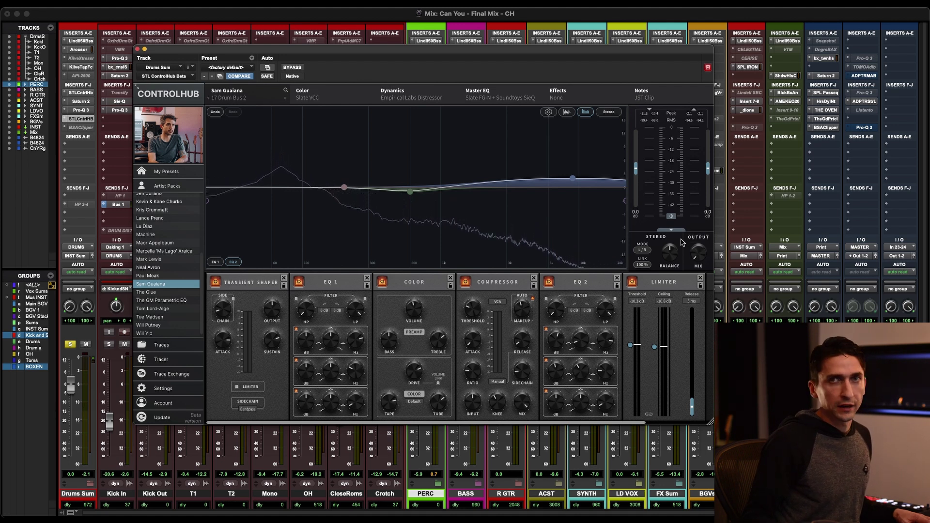
# Play the drums and toggle BYPASS twice to compare processed and unprocessed sound
pyautogui.press('space')
pyautogui.moveTo(701, 249)
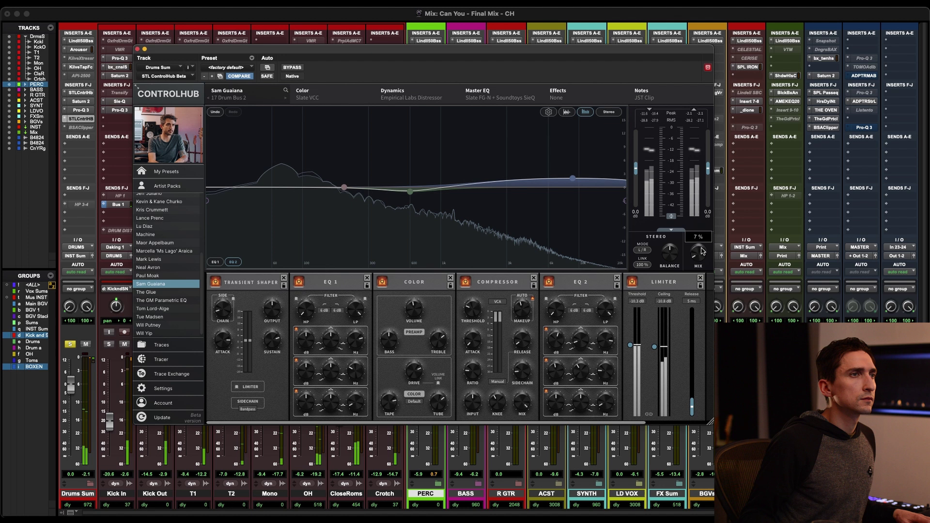
pyautogui.scroll(4, 701, 247)
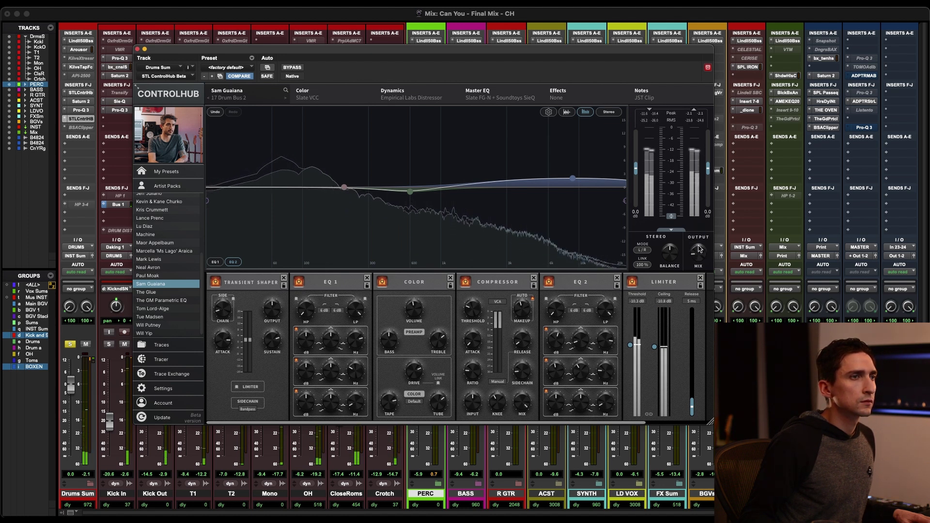
pyautogui.click(292, 68)
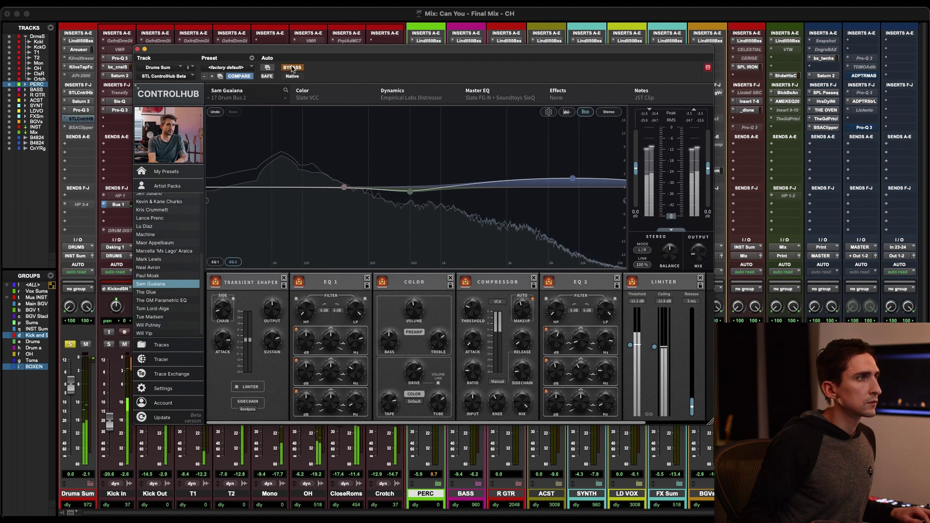
pyautogui.click(292, 69)
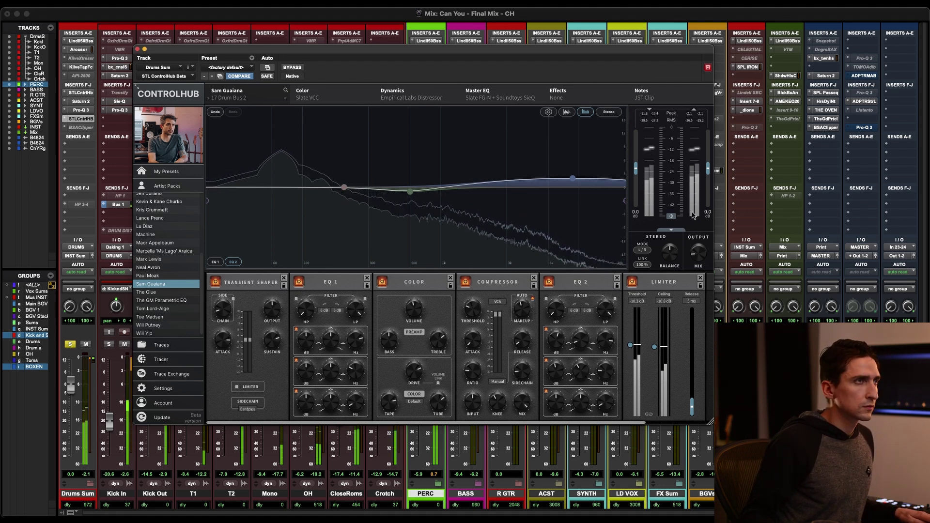
pyautogui.click(293, 68)
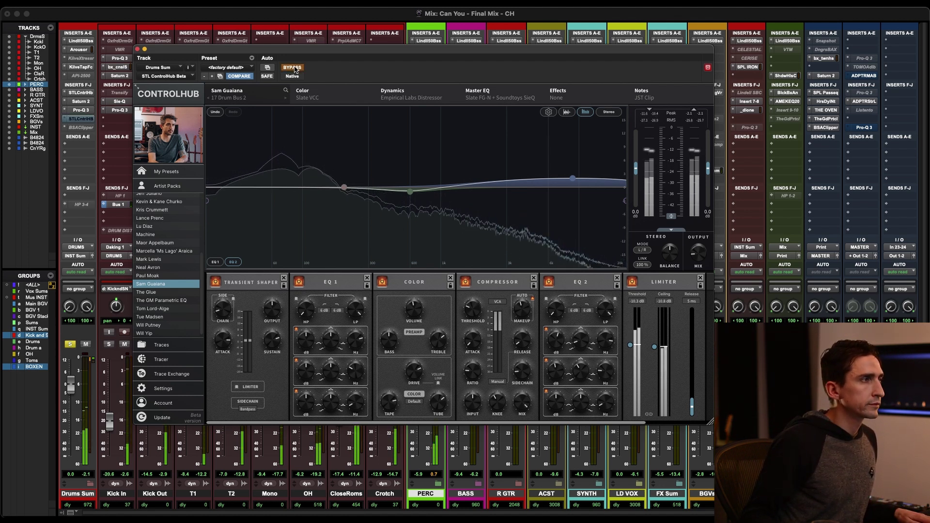
pyautogui.click(293, 68)
# Unsolo Drums Sum and lower the Output Mix, then re-solo it and reopen the ControlHub insert
pyautogui.click(109, 344)
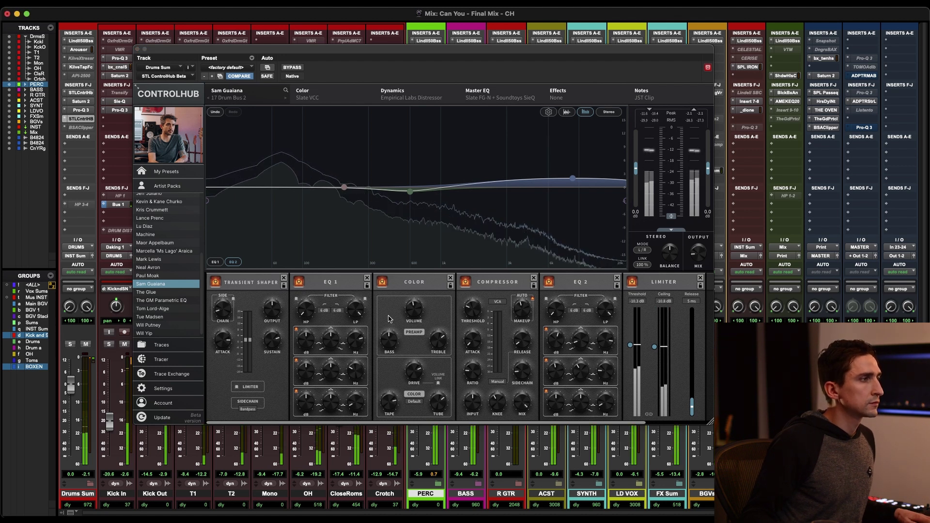
pyautogui.moveTo(690, 248)
pyautogui.mouseDown()
pyautogui.moveTo(700, 260)
pyautogui.moveTo(700, 238)
pyautogui.moveTo(700, 261)
pyautogui.mouseUp()
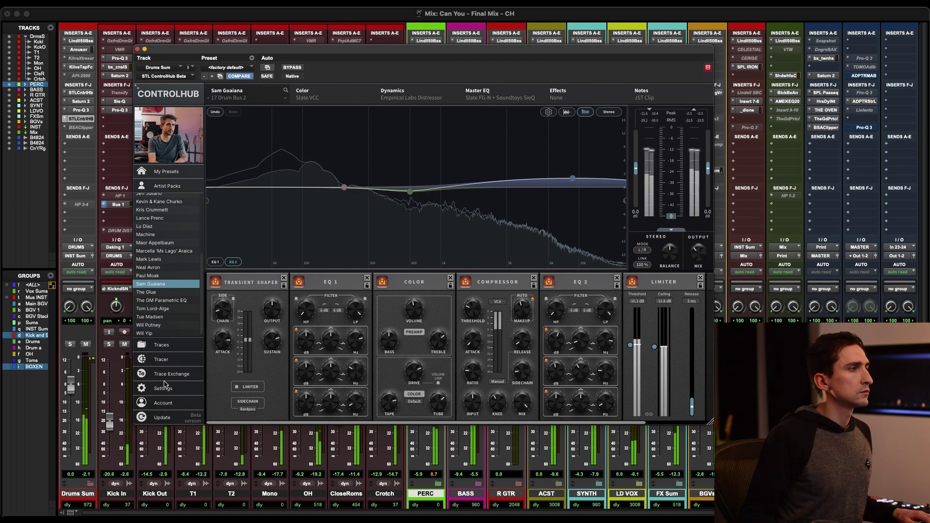
pyautogui.click(67, 344)
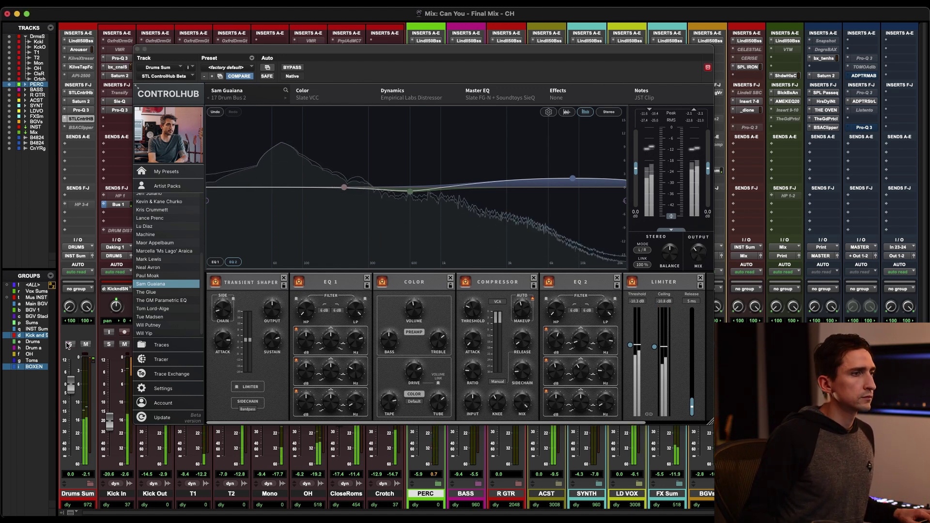
pyautogui.click(529, 323)
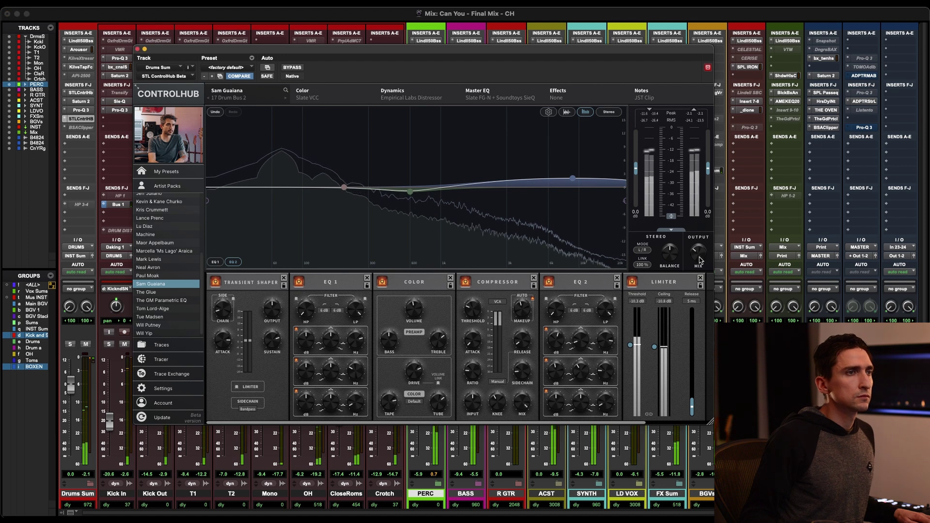
pyautogui.click(71, 344)
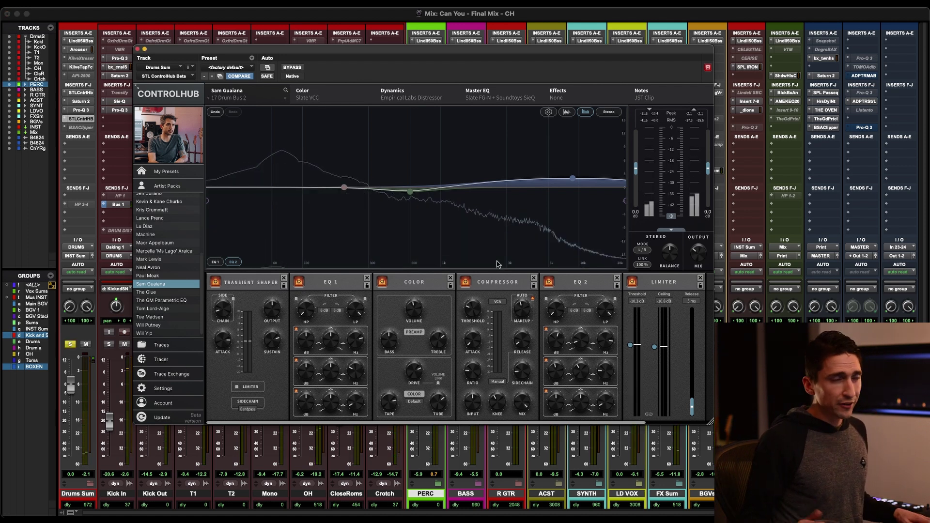
pyautogui.click(137, 49)
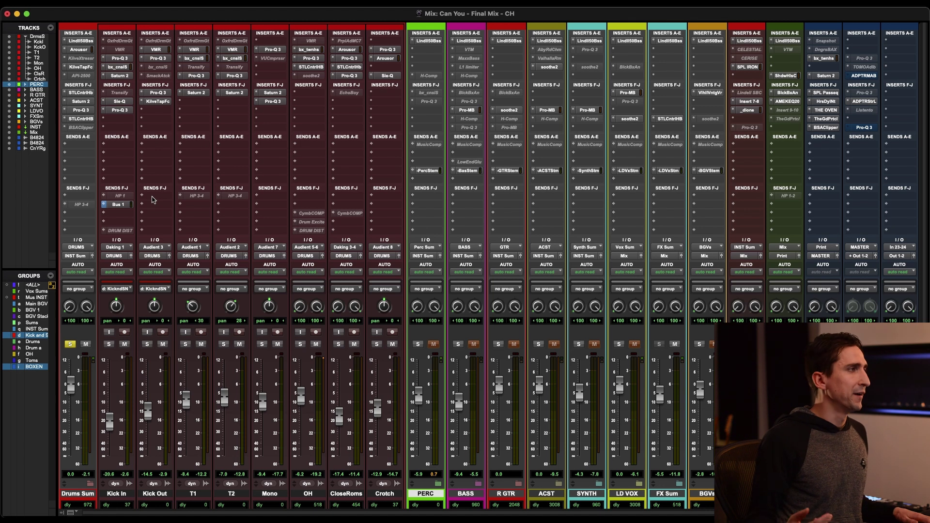
pyautogui.click(81, 119)
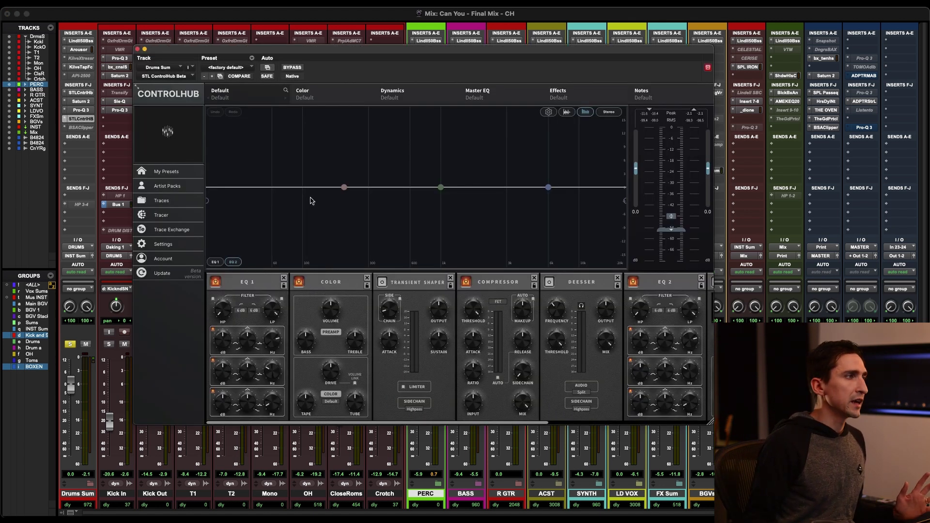
# Expand the JWA trace folders and load the Dione 41 trace onto the compressor
pyautogui.click(161, 201)
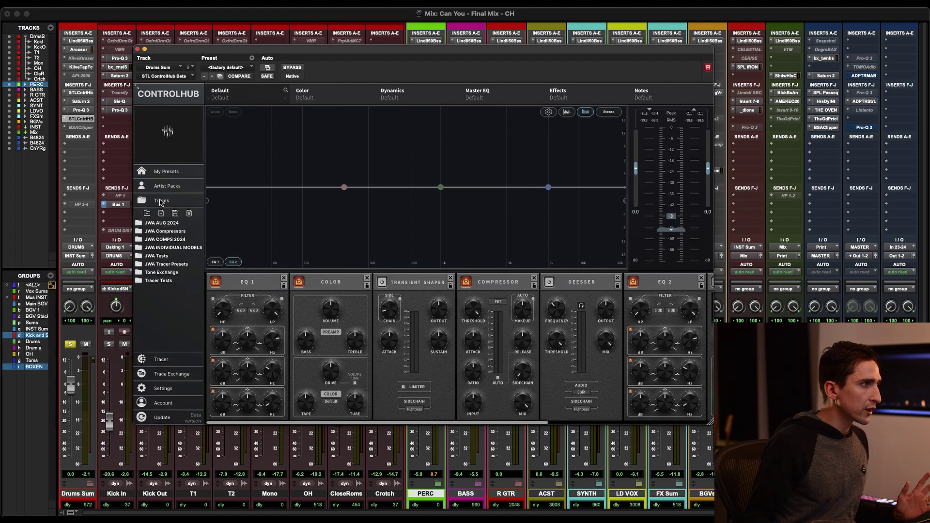
pyautogui.click(162, 231)
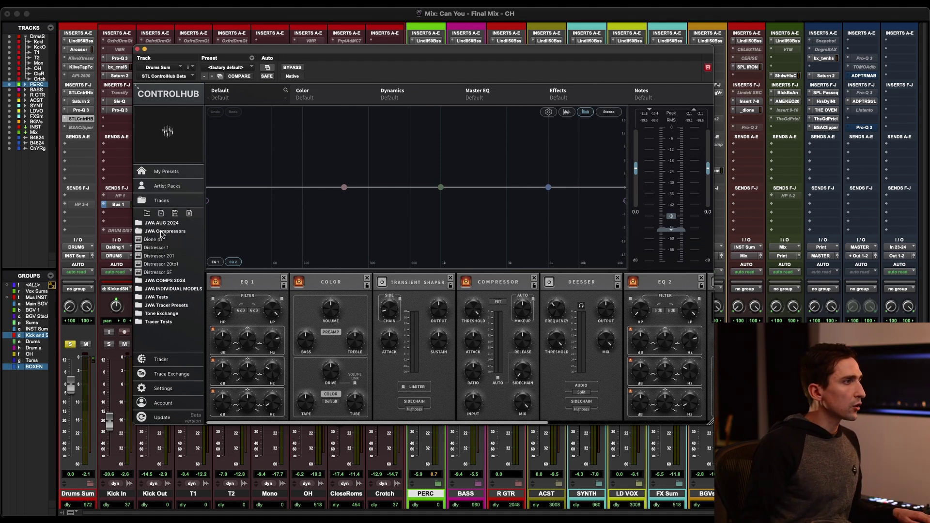
pyautogui.click(162, 223)
pyautogui.click(162, 297)
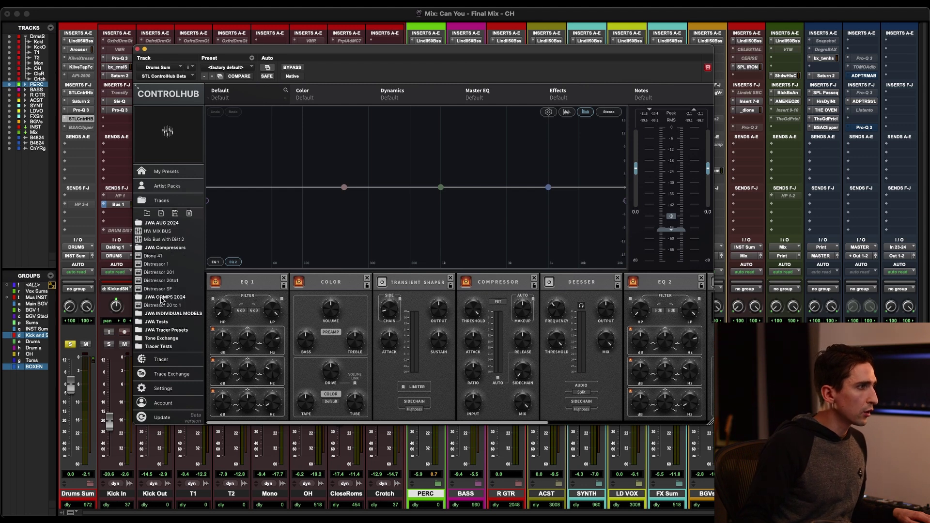
pyautogui.click(156, 257)
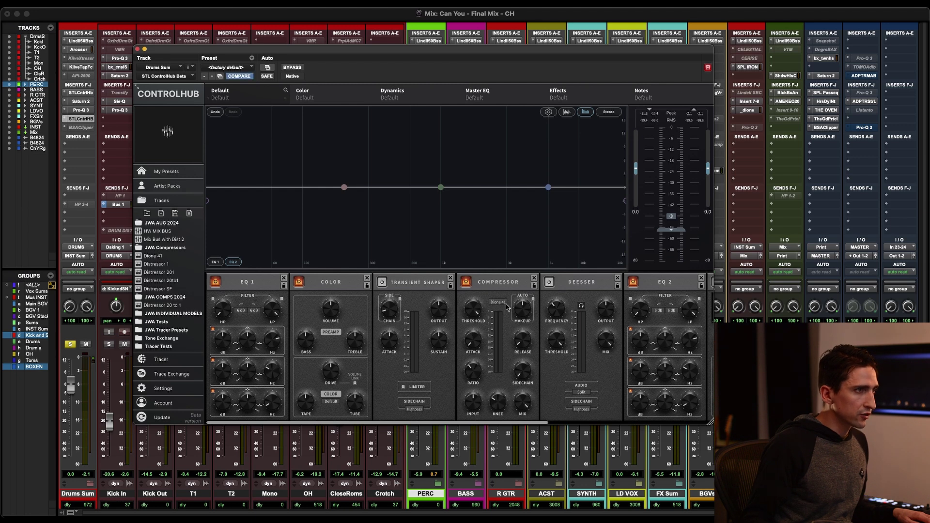
# Load Deja Vu - MAXED into the color module from JWA INDIVIDUAL MODELS, then load HW MIX BUS
pyautogui.scroll(-1, 169, 291)
pyautogui.click(167, 303)
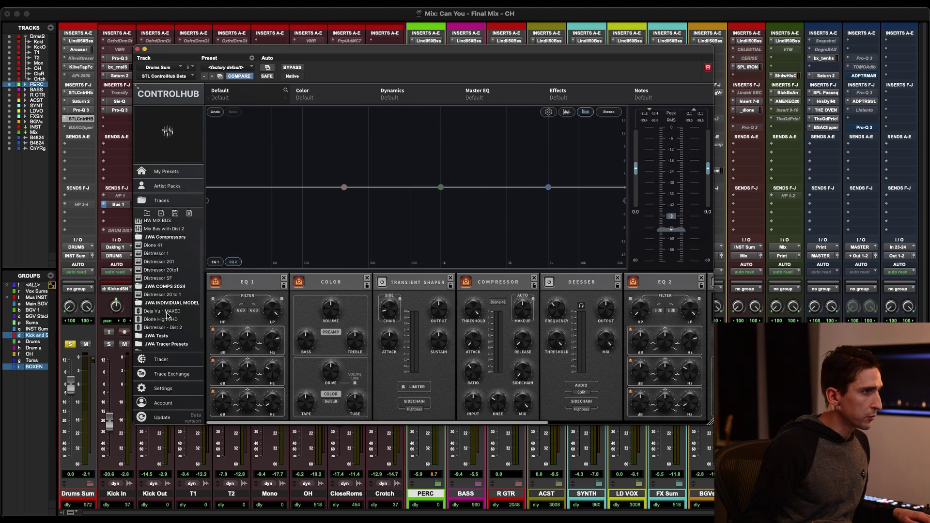
pyautogui.click(167, 312)
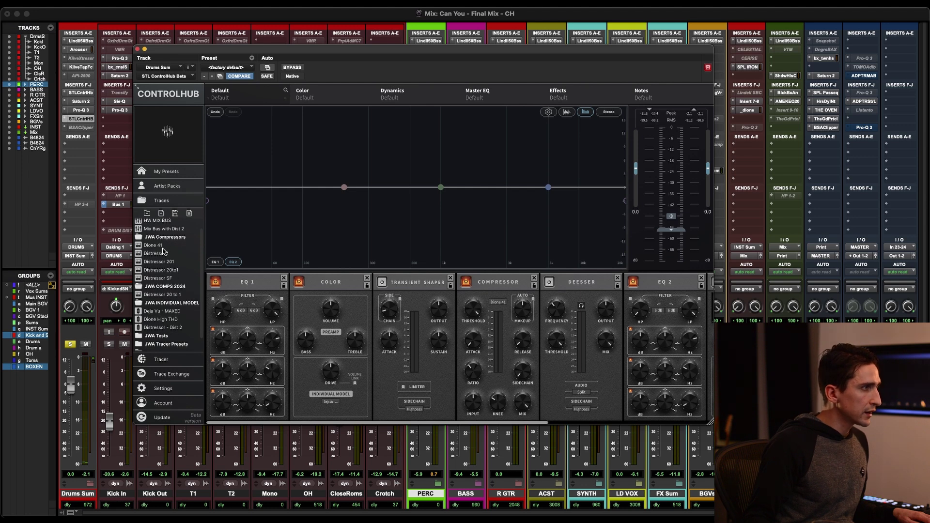
pyautogui.scroll(-2, 156, 299)
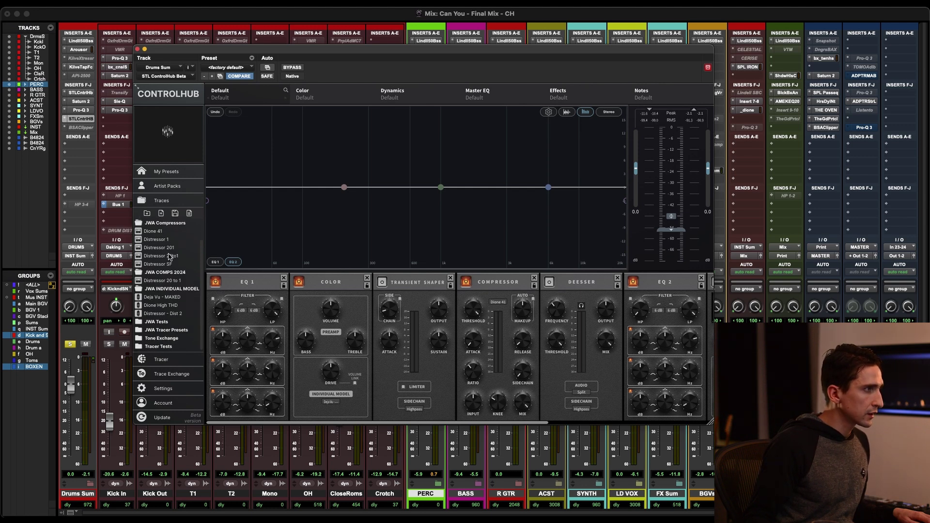
pyautogui.scroll(3, 169, 257)
pyautogui.click(164, 231)
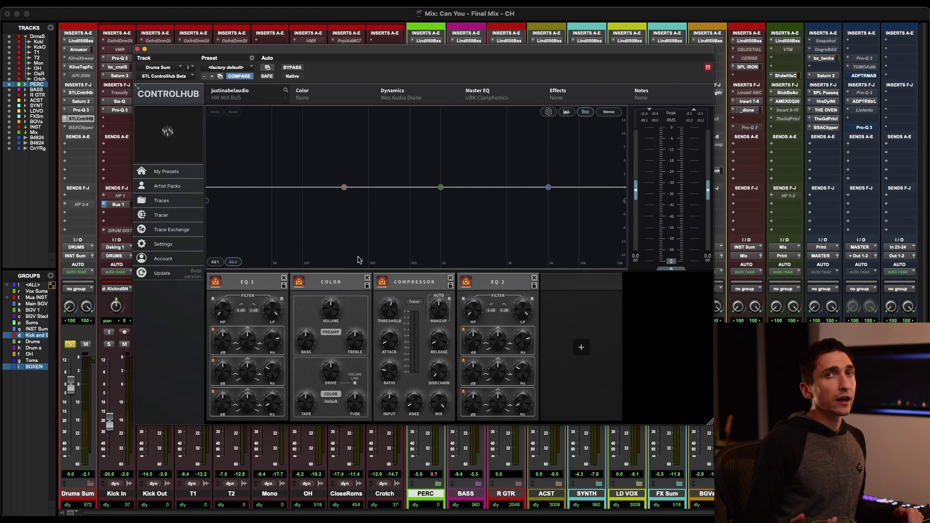
# Open Trace Exchange and scroll through the shared traces ranked by popularity
pyautogui.click(170, 229)
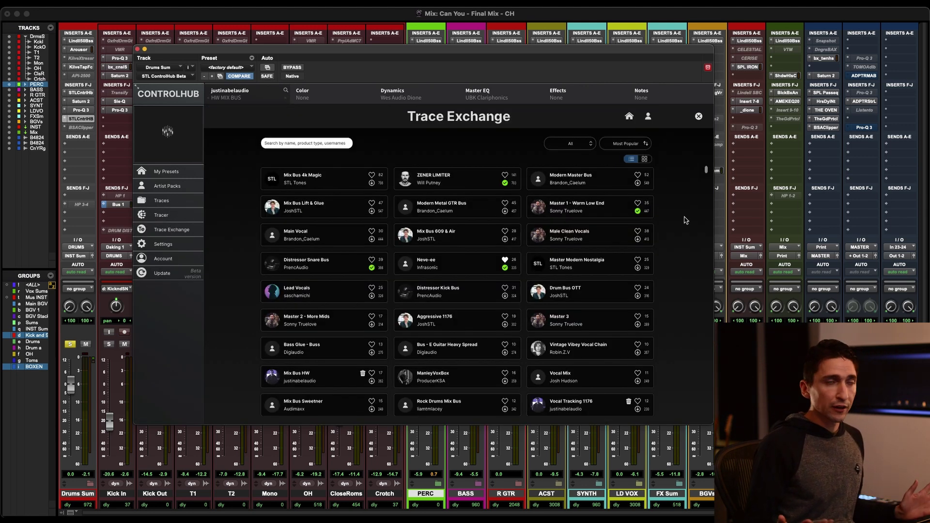
pyautogui.scroll(-4, 685, 221)
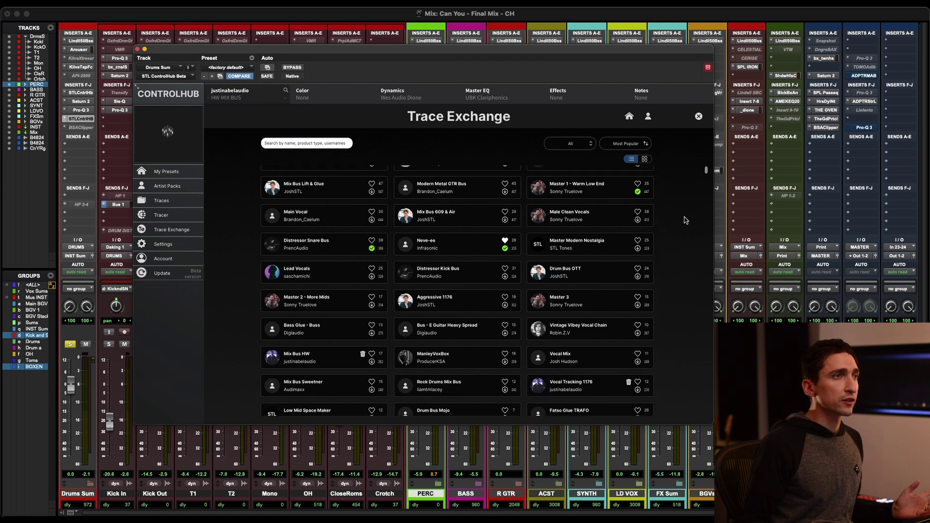
pyautogui.scroll(-1, 684, 221)
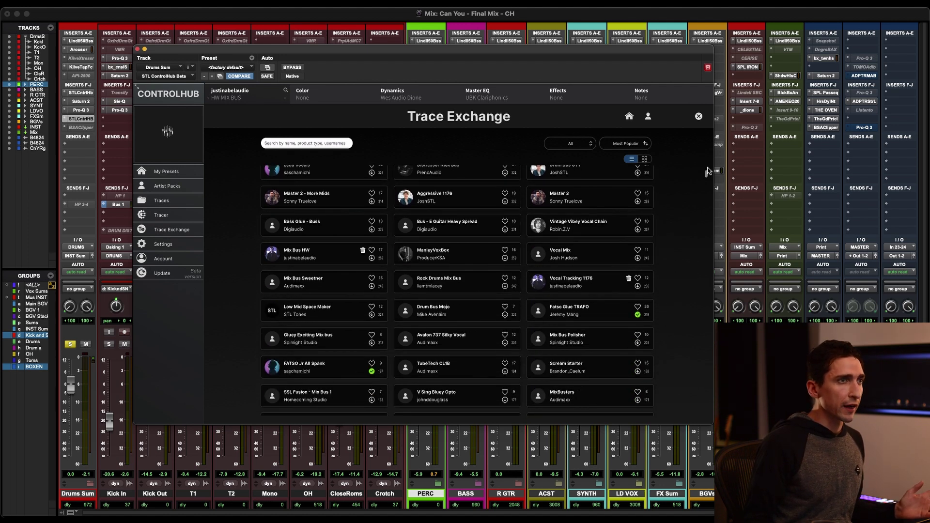
pyautogui.scroll(-8, 708, 175)
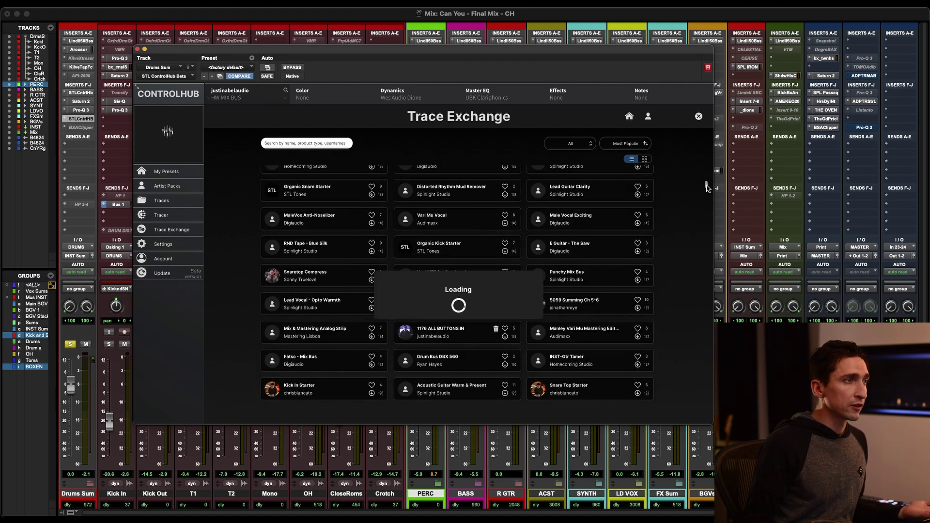
pyautogui.scroll(-10, 707, 189)
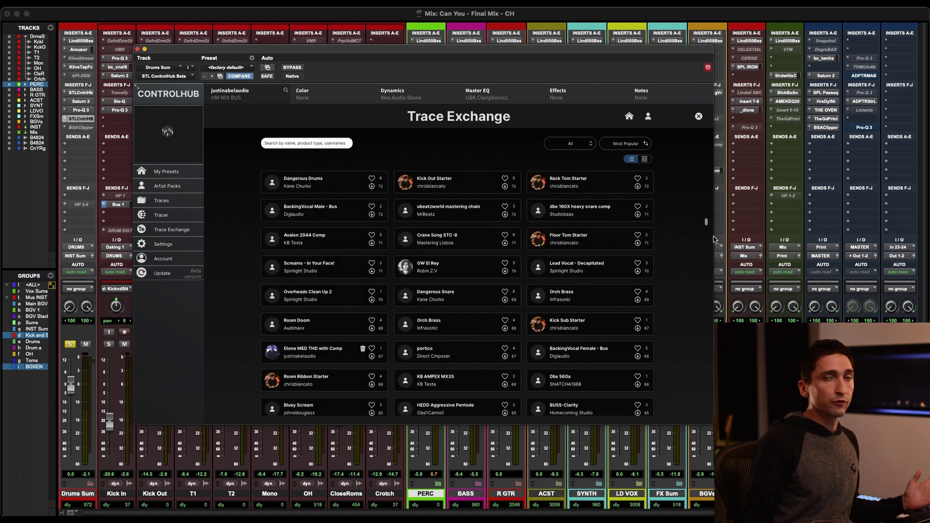
pyautogui.moveTo(706, 221); pyautogui.dragTo(704, 121)
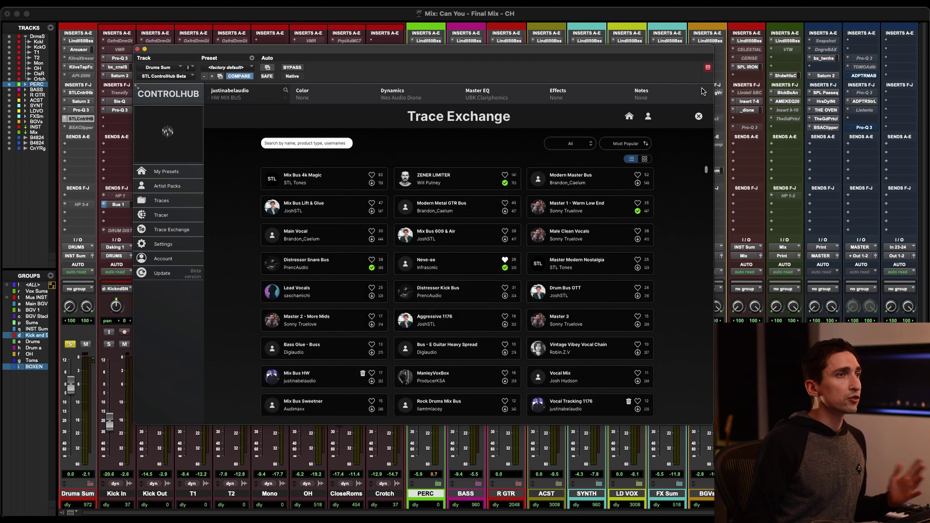
# Browse the traces as detailed cards, then switch back to the compact list
pyautogui.click(645, 161)
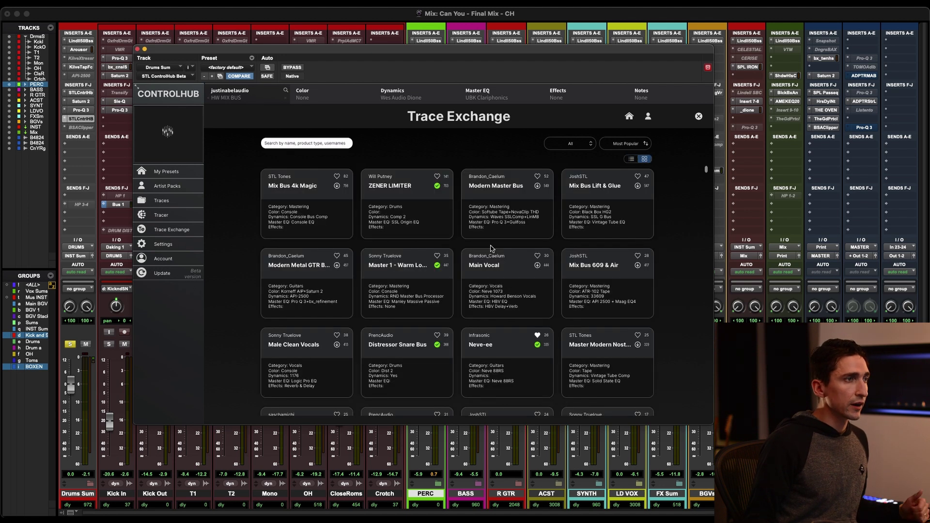
pyautogui.scroll(-1, 449, 280)
pyautogui.scroll(-4, 449, 280)
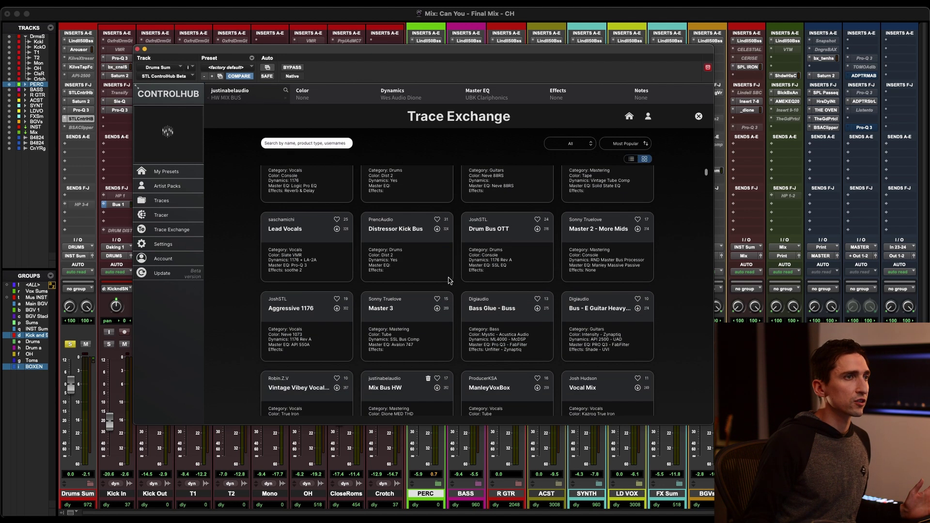
pyautogui.scroll(5, 449, 280)
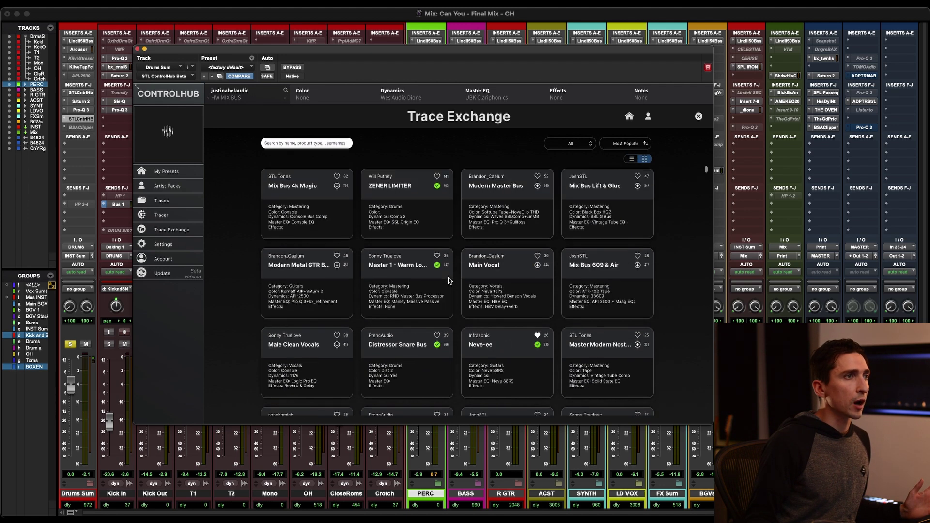
pyautogui.click(632, 160)
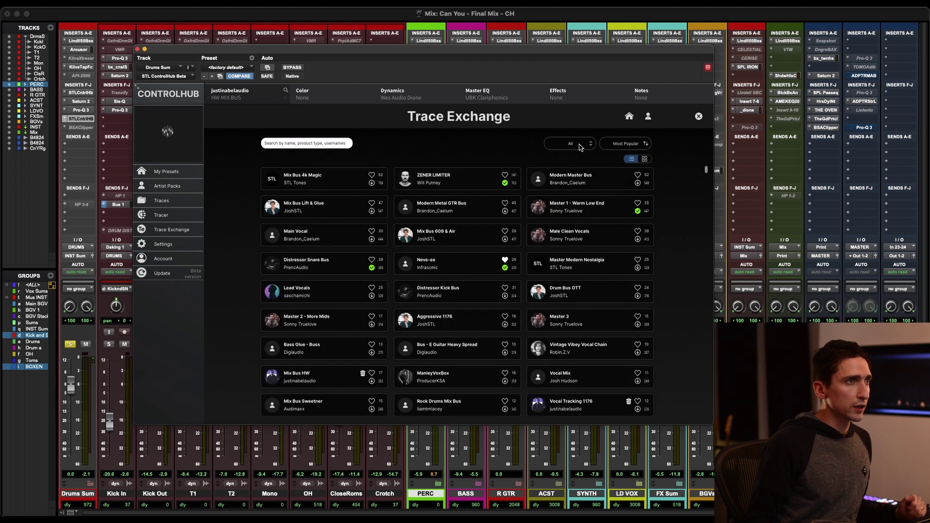
# Filter Trace Exchange to Individual Model traces, browse them, then set the filter back to All
pyautogui.click(587, 146)
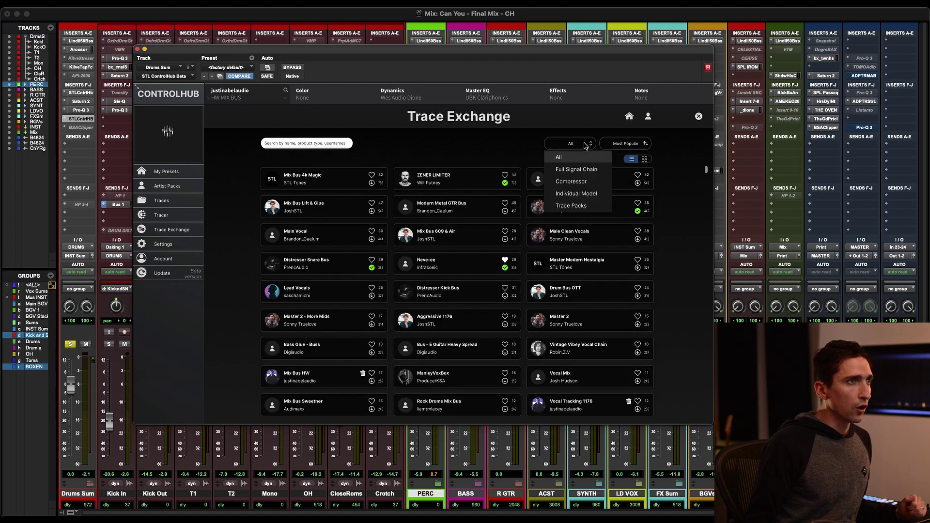
pyautogui.click(595, 195)
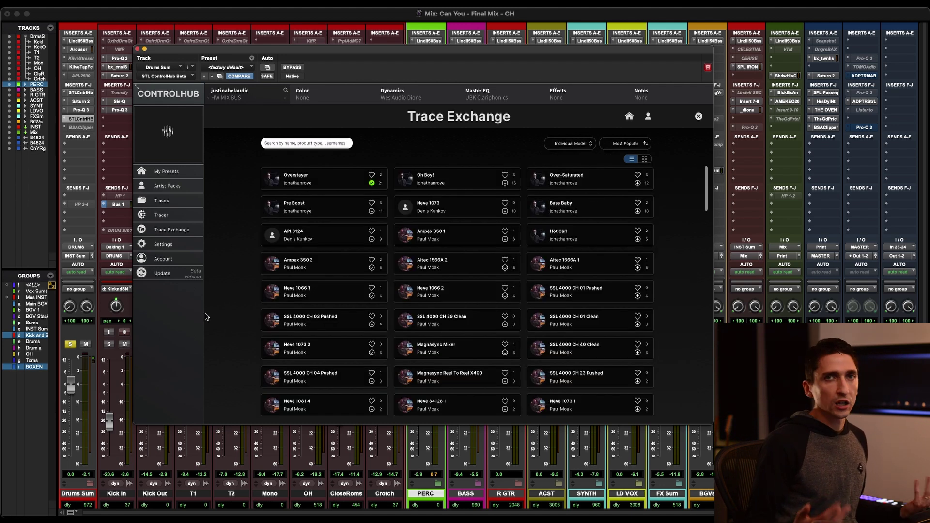
pyautogui.moveTo(708, 194); pyautogui.dragTo(700, 160)
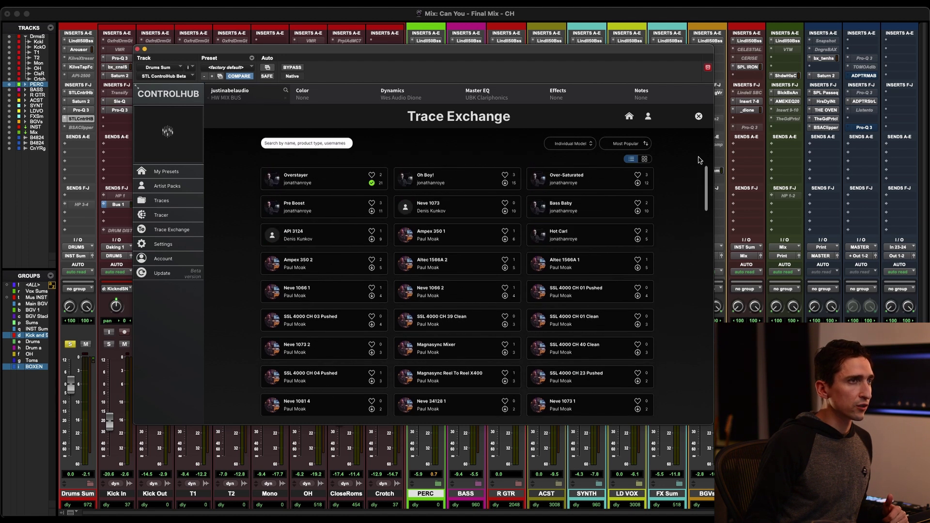
pyautogui.click(574, 143)
pyautogui.click(576, 184)
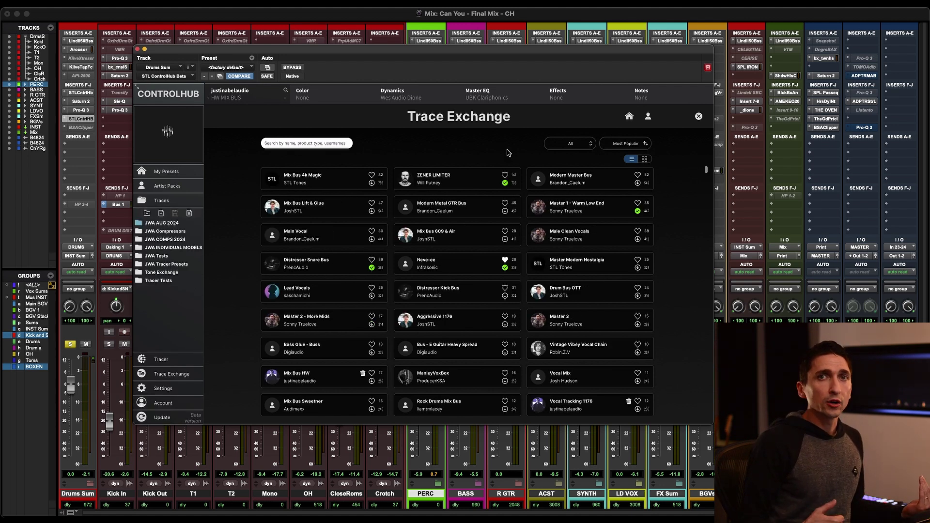
# Upload the JWA INDIVIDUAL MODELS folder as a trace pack with the pasted harmonic-saturation description
pyautogui.click(159, 248)
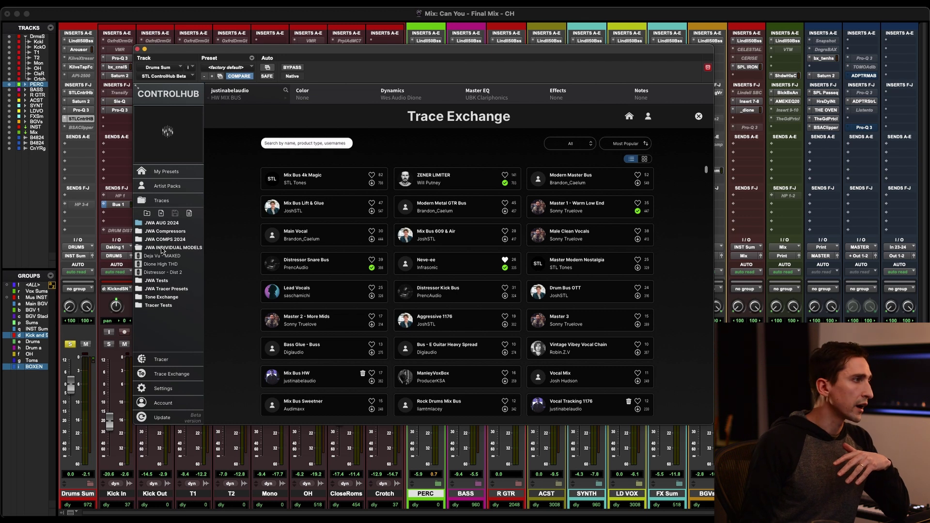
pyautogui.click(156, 249)
pyautogui.click(165, 249)
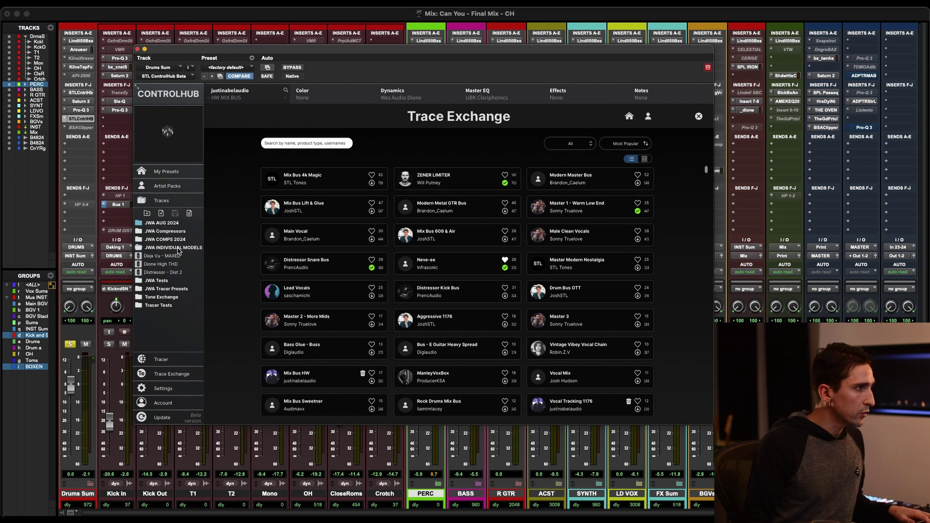
pyautogui.rightClick(178, 251)
pyautogui.click(218, 292)
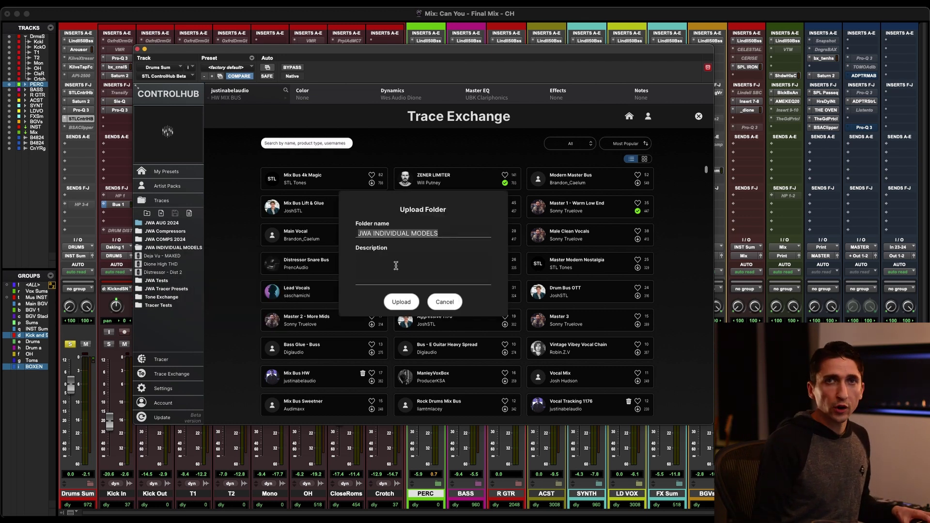
pyautogui.click(396, 265)
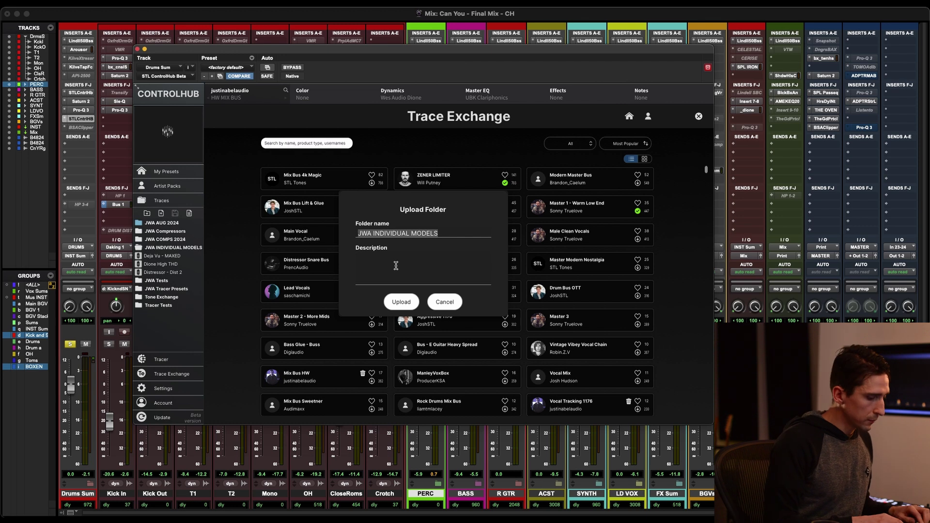
pyautogui.write('3 harmonic saturation presets from subtle to blown out. All from hardware in my studio.')
pyautogui.click(402, 302)
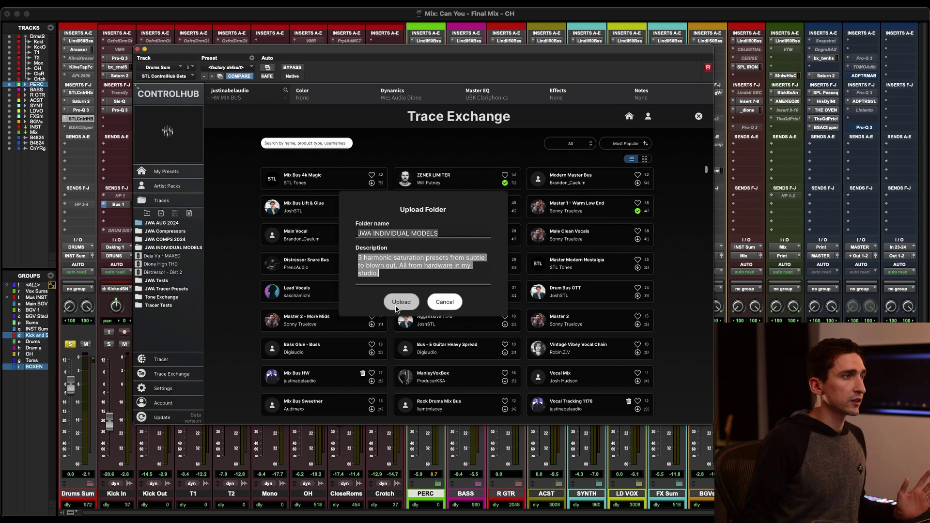
pyautogui.click(422, 275)
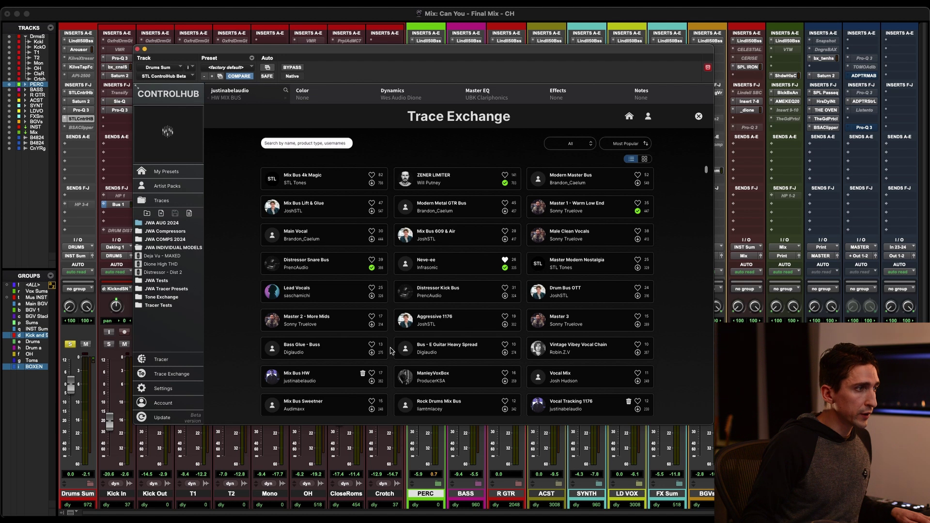
# Filter to Trace Packs, view the JWA INDIVIDUAL MODELS pack's 3 traces, and check its download dialog
pyautogui.click(575, 141)
pyautogui.click(571, 208)
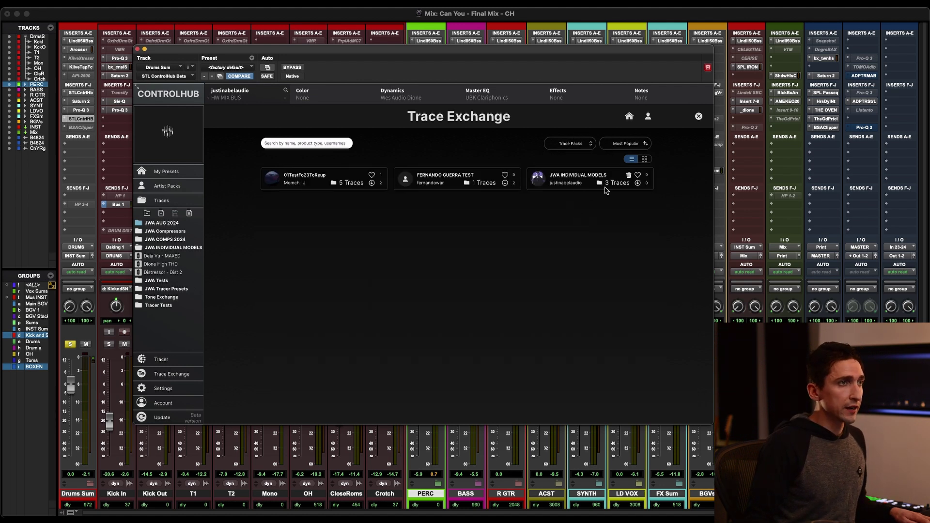
pyautogui.click(618, 185)
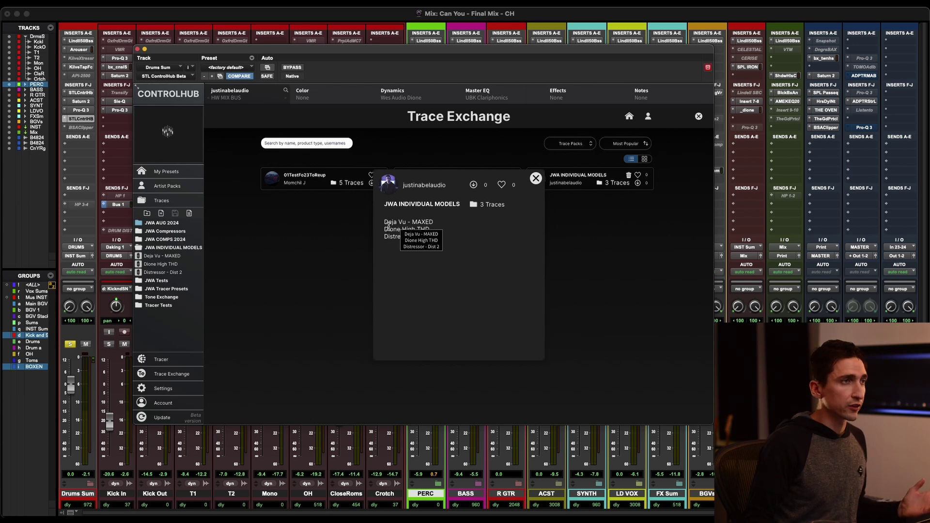
pyautogui.click(536, 178)
pyautogui.click(638, 183)
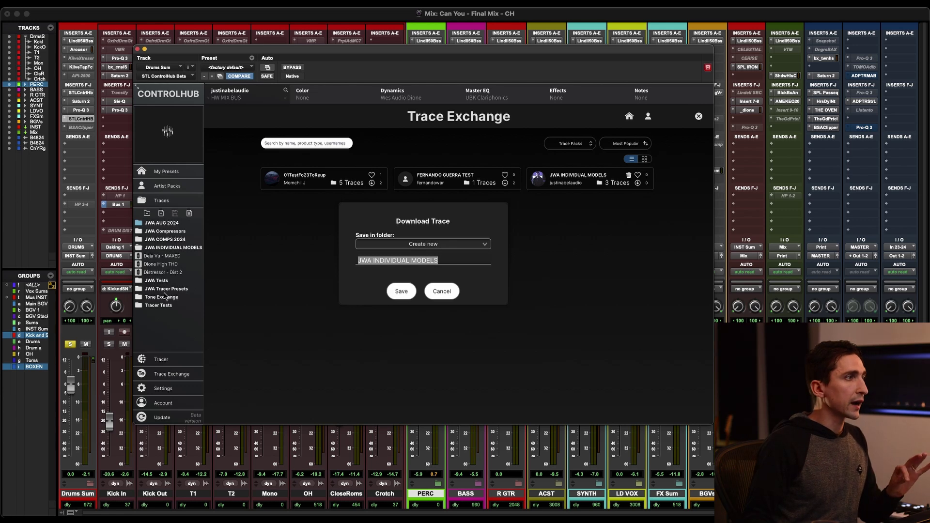
pyautogui.click(572, 228)
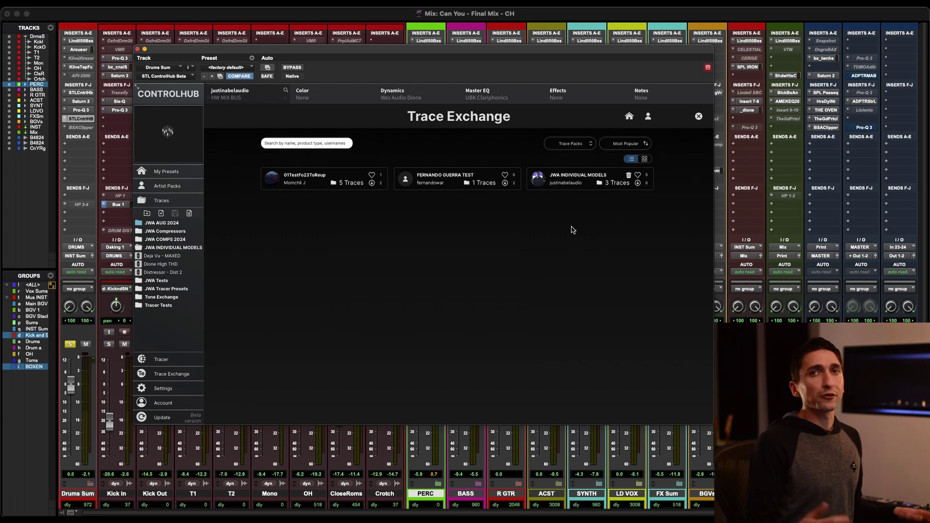